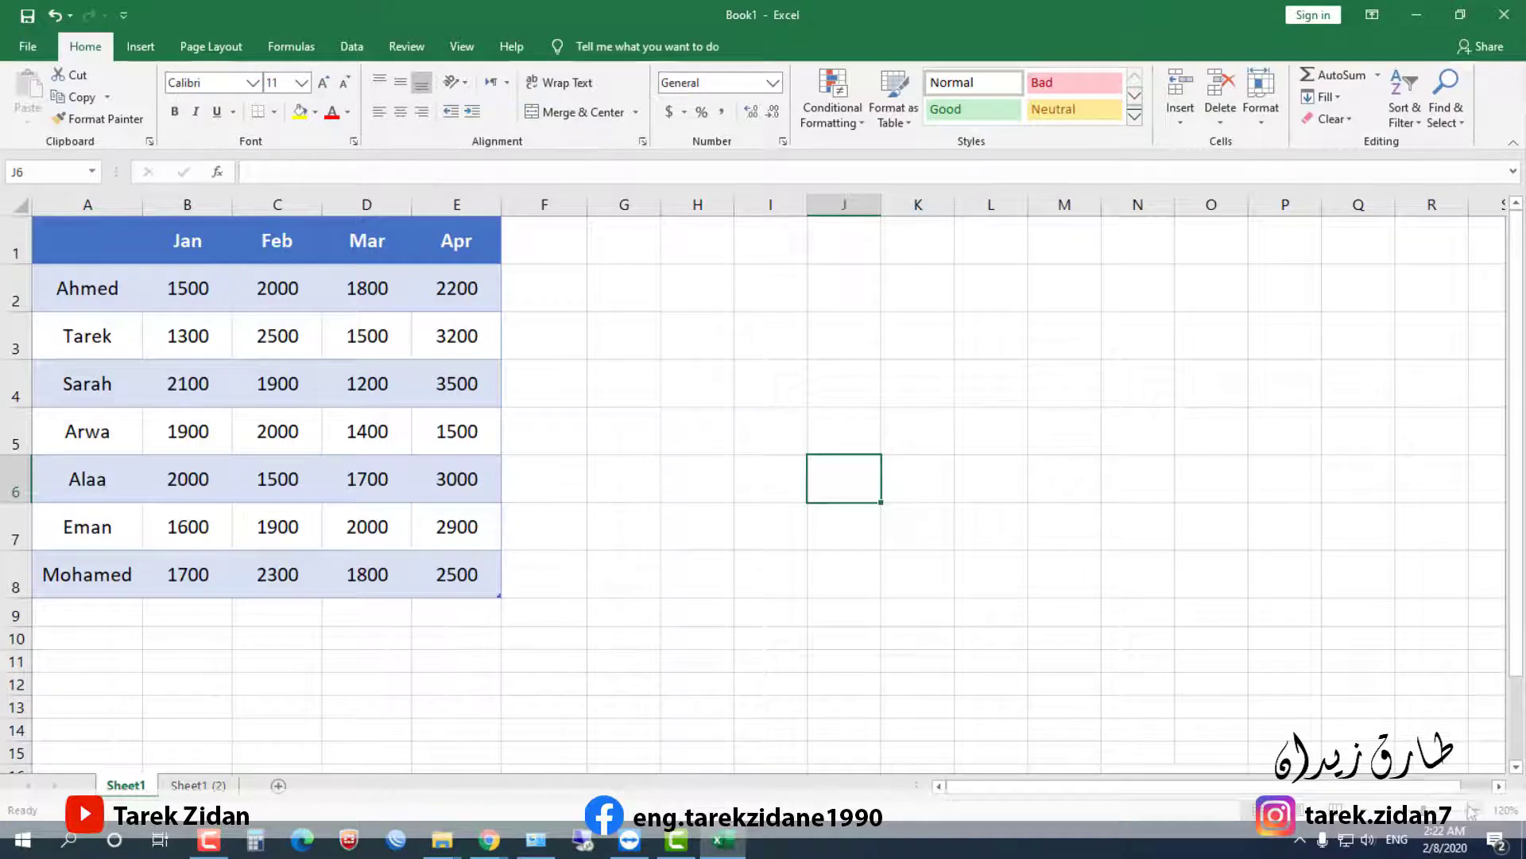
# Zoom the sales table to about 180% and scroll back up to row 1
pyautogui.click(1476, 809)
pyautogui.click(1477, 810)
pyautogui.click(1477, 809)
pyautogui.click(1477, 809)
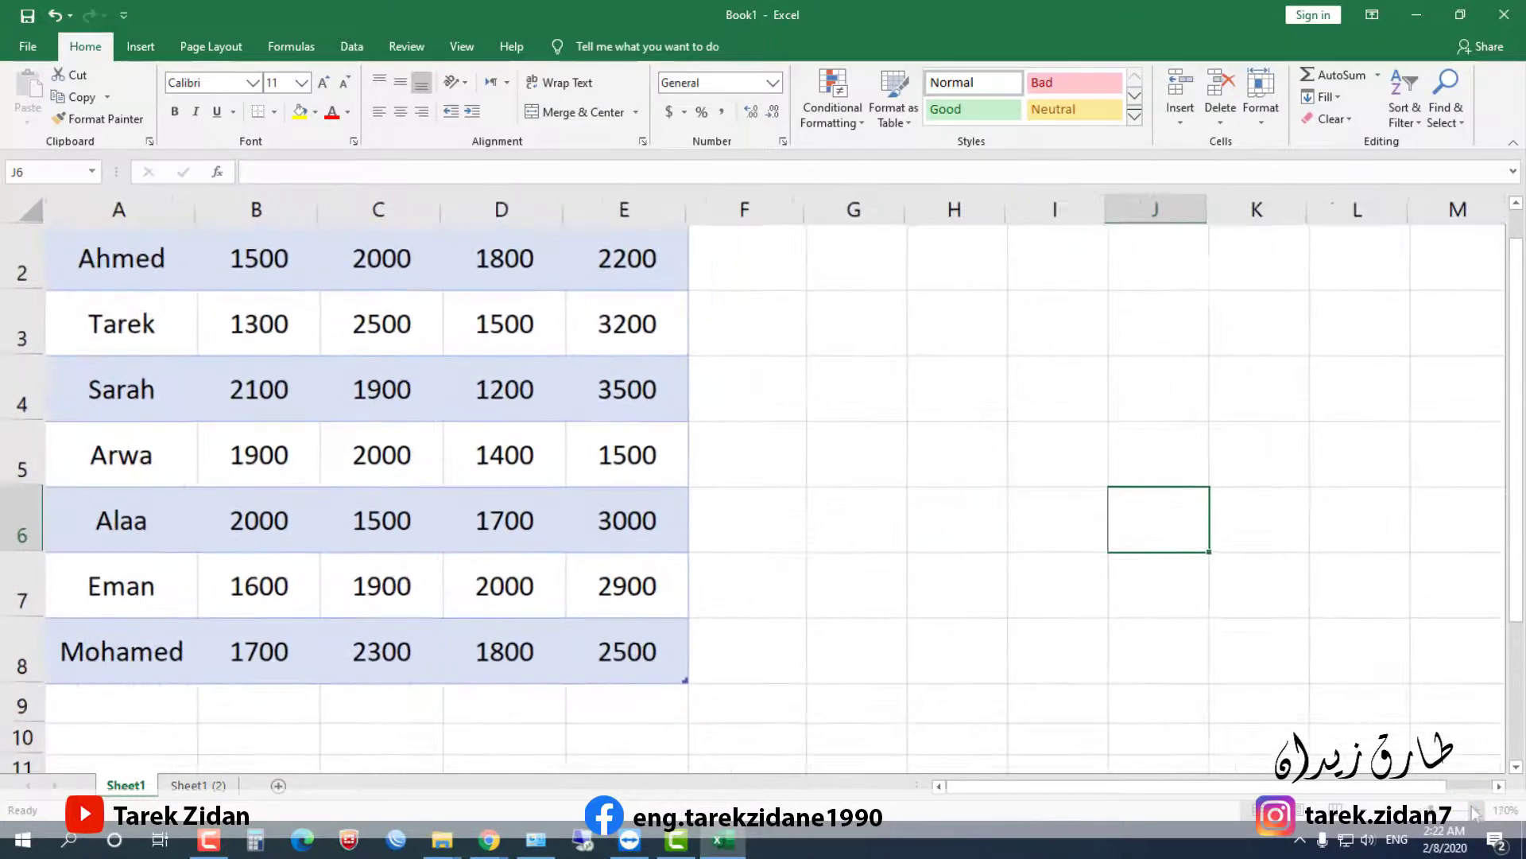
pyautogui.click(1477, 809)
pyautogui.scroll(1, 692, 569)
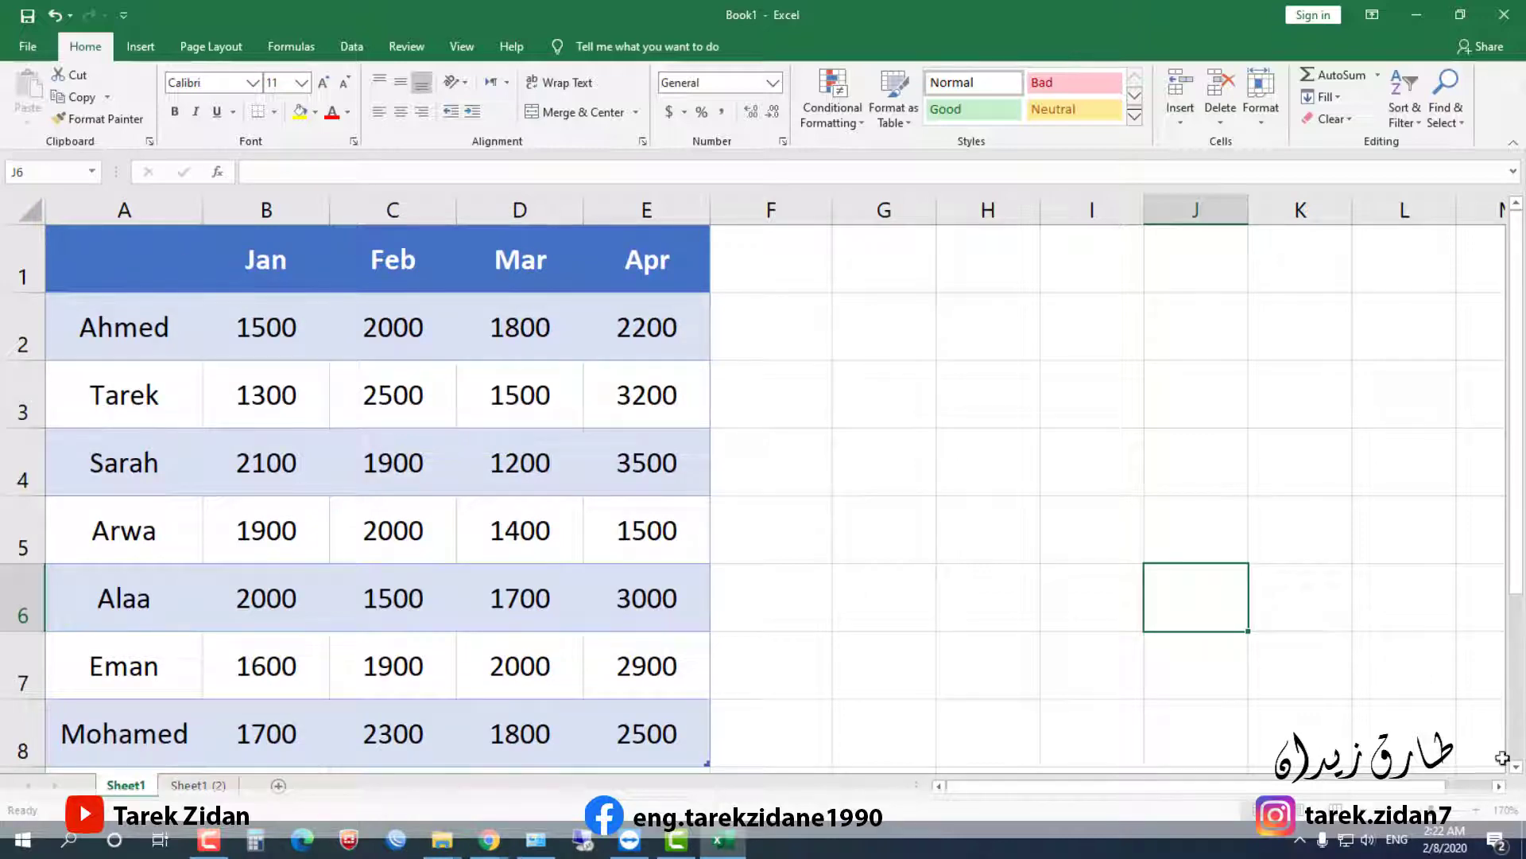
pyautogui.click(1477, 810)
pyautogui.click(1477, 810)
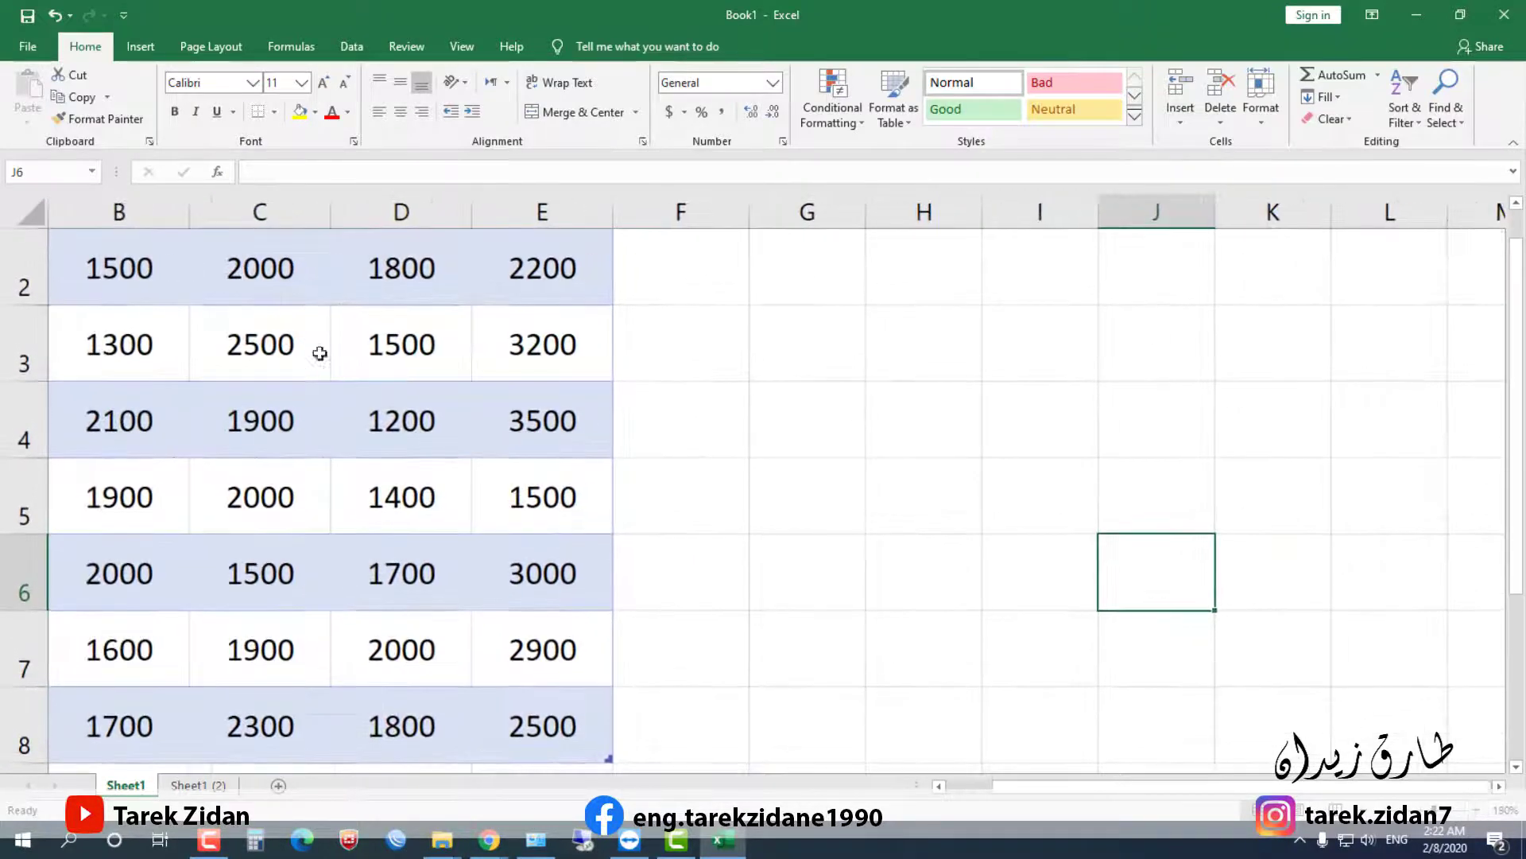
pyautogui.scroll(1, 485, 541)
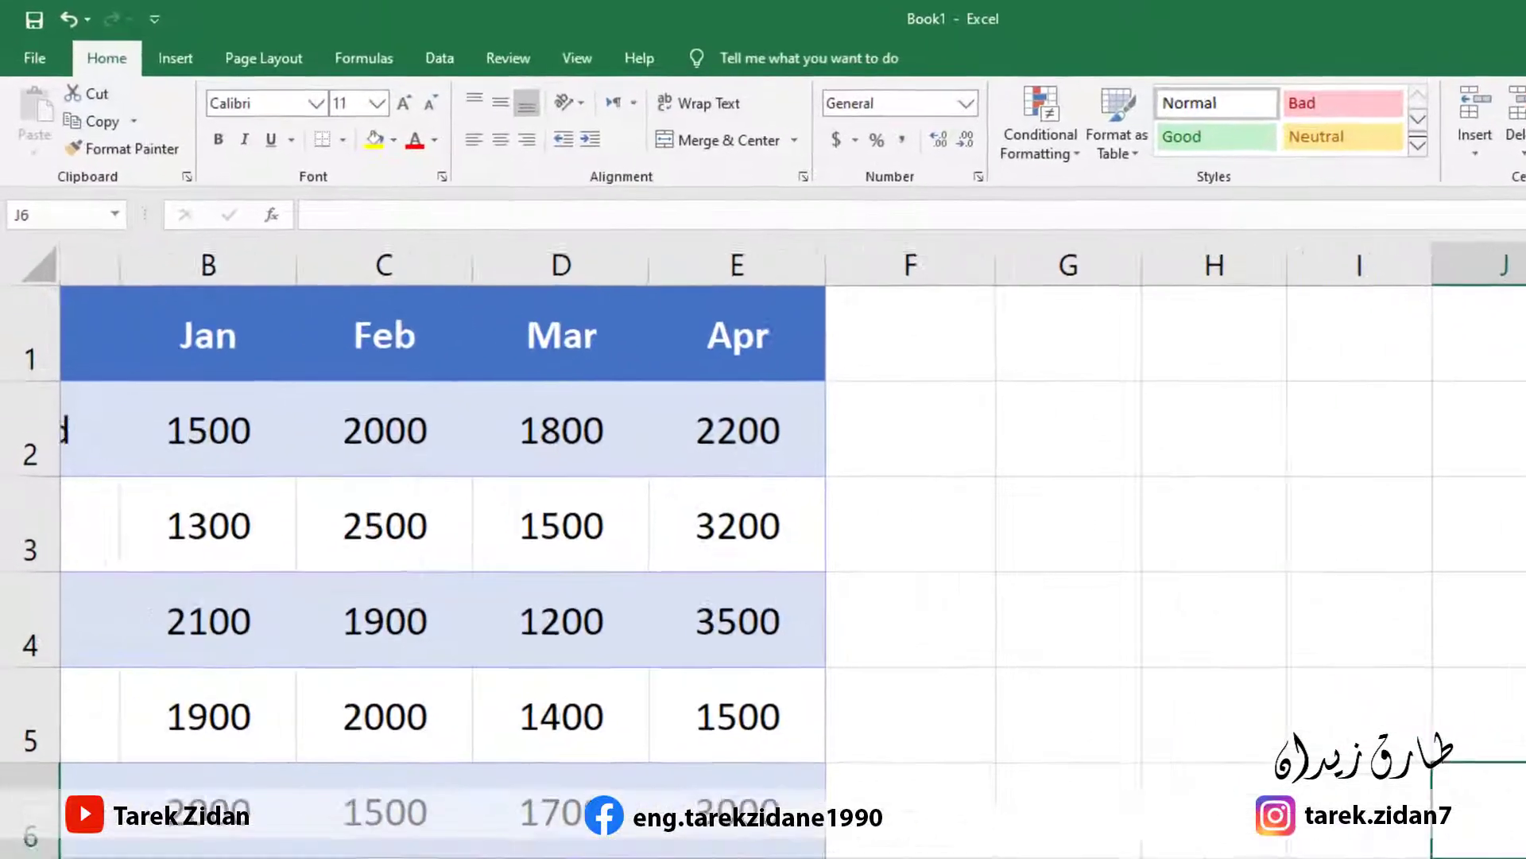
# Select the empty header cell A1 and pick Right Triangle from the Insert Shapes gallery
pyautogui.click(126, 328)
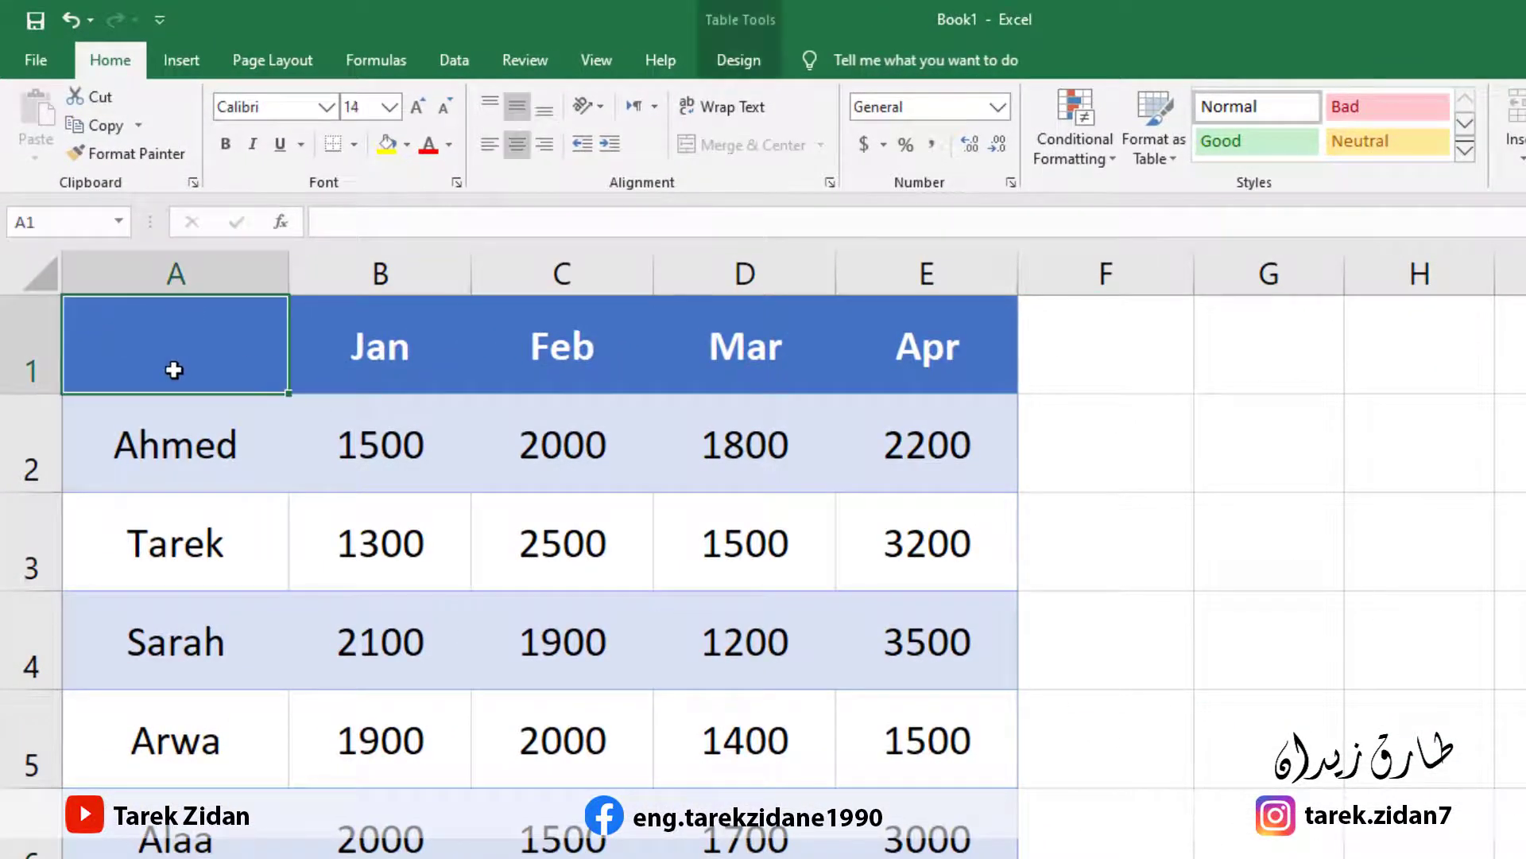
pyautogui.click(179, 60)
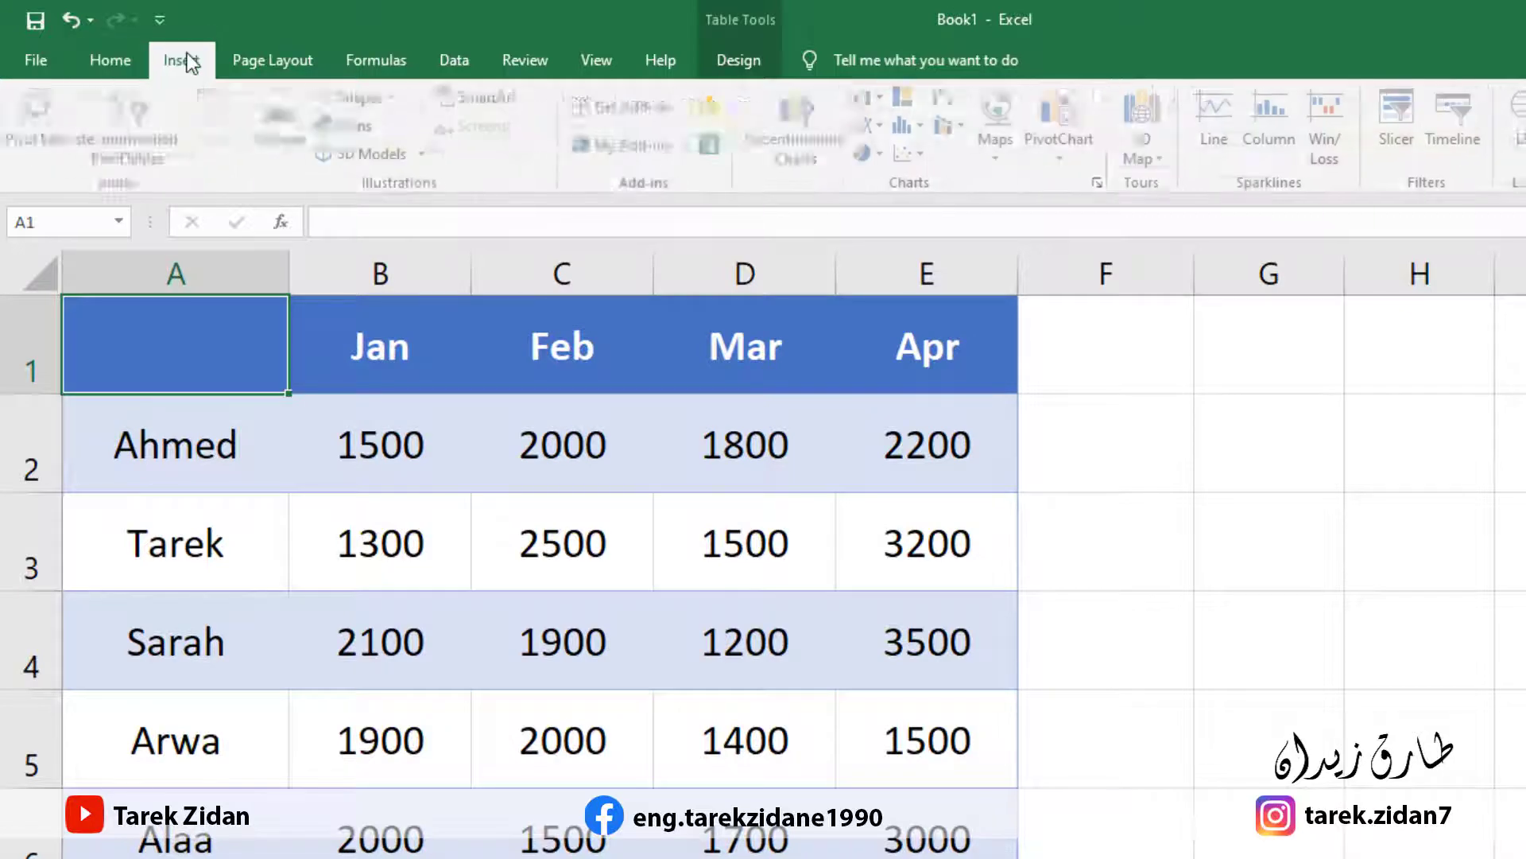
pyautogui.click(396, 102)
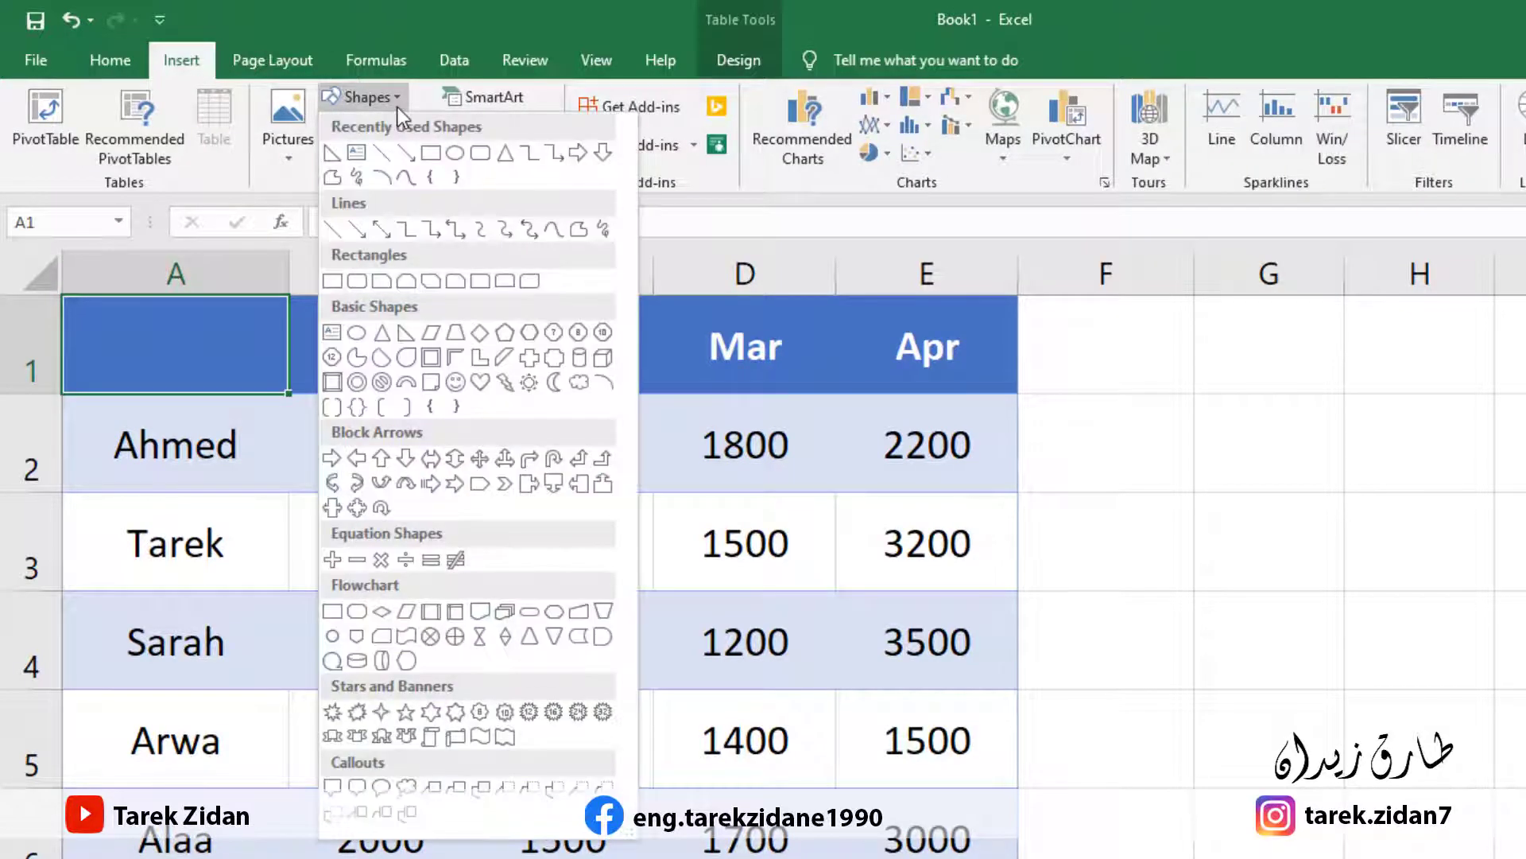
pyautogui.click(406, 331)
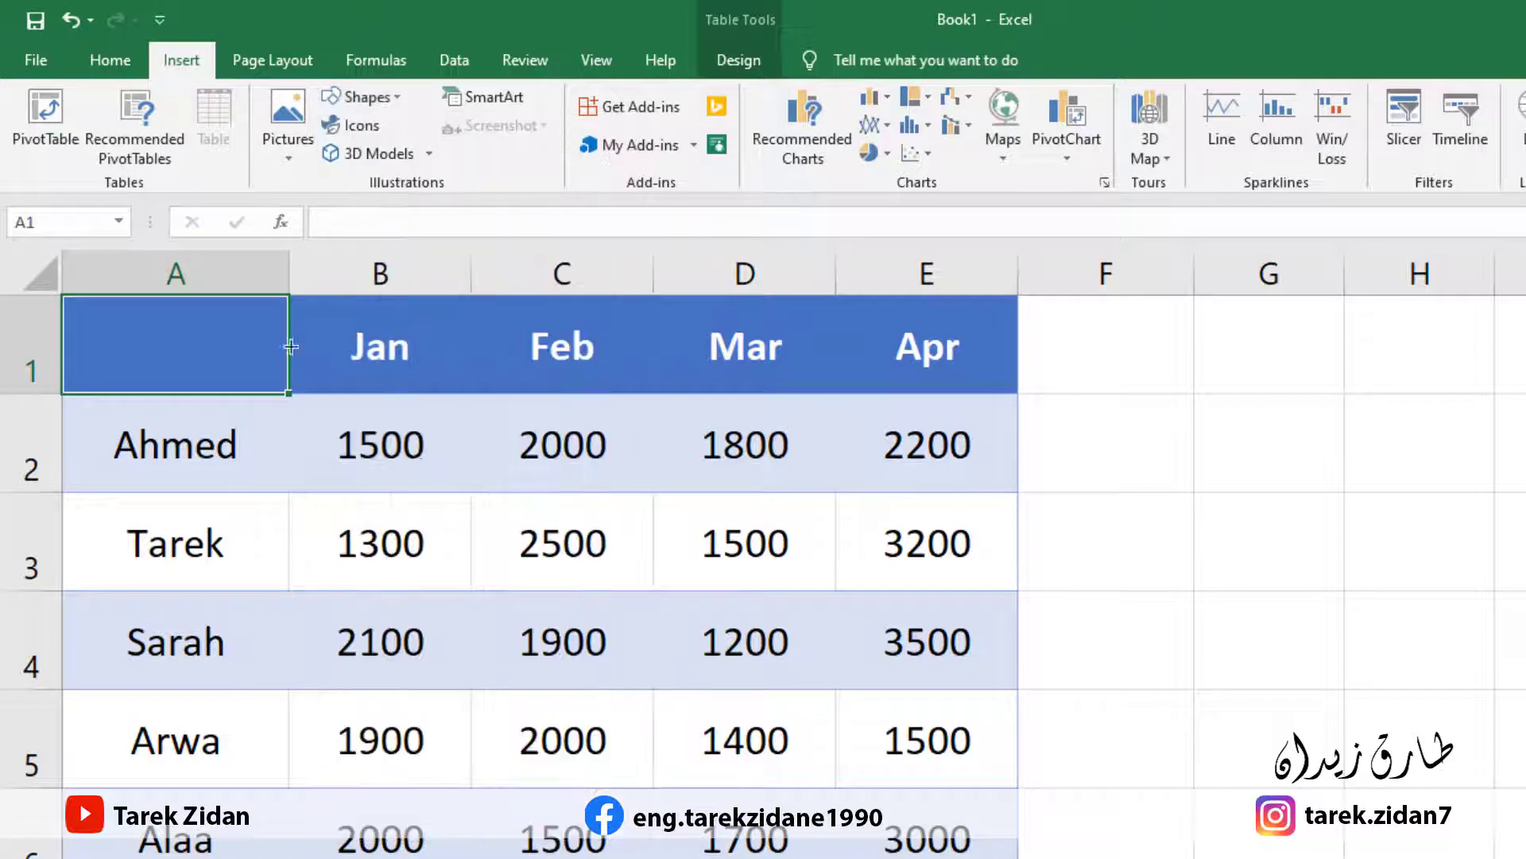
# Draw a right triangle corner to corner across header cell A1
pyautogui.moveTo(65, 297); pyautogui.dragTo(285, 387)
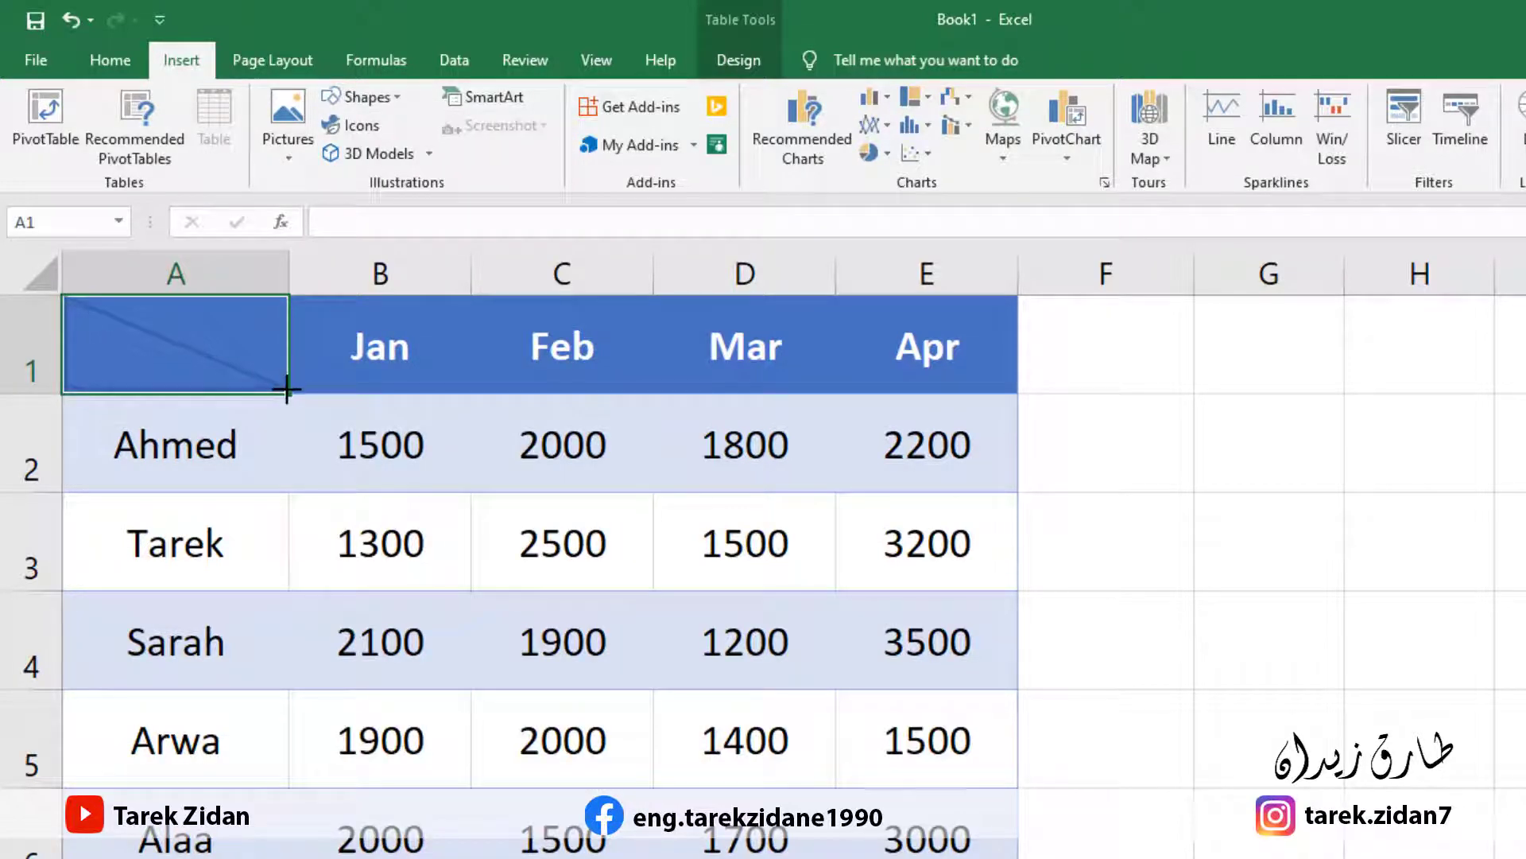
pyautogui.moveTo(286, 390); pyautogui.dragTo(287, 389)
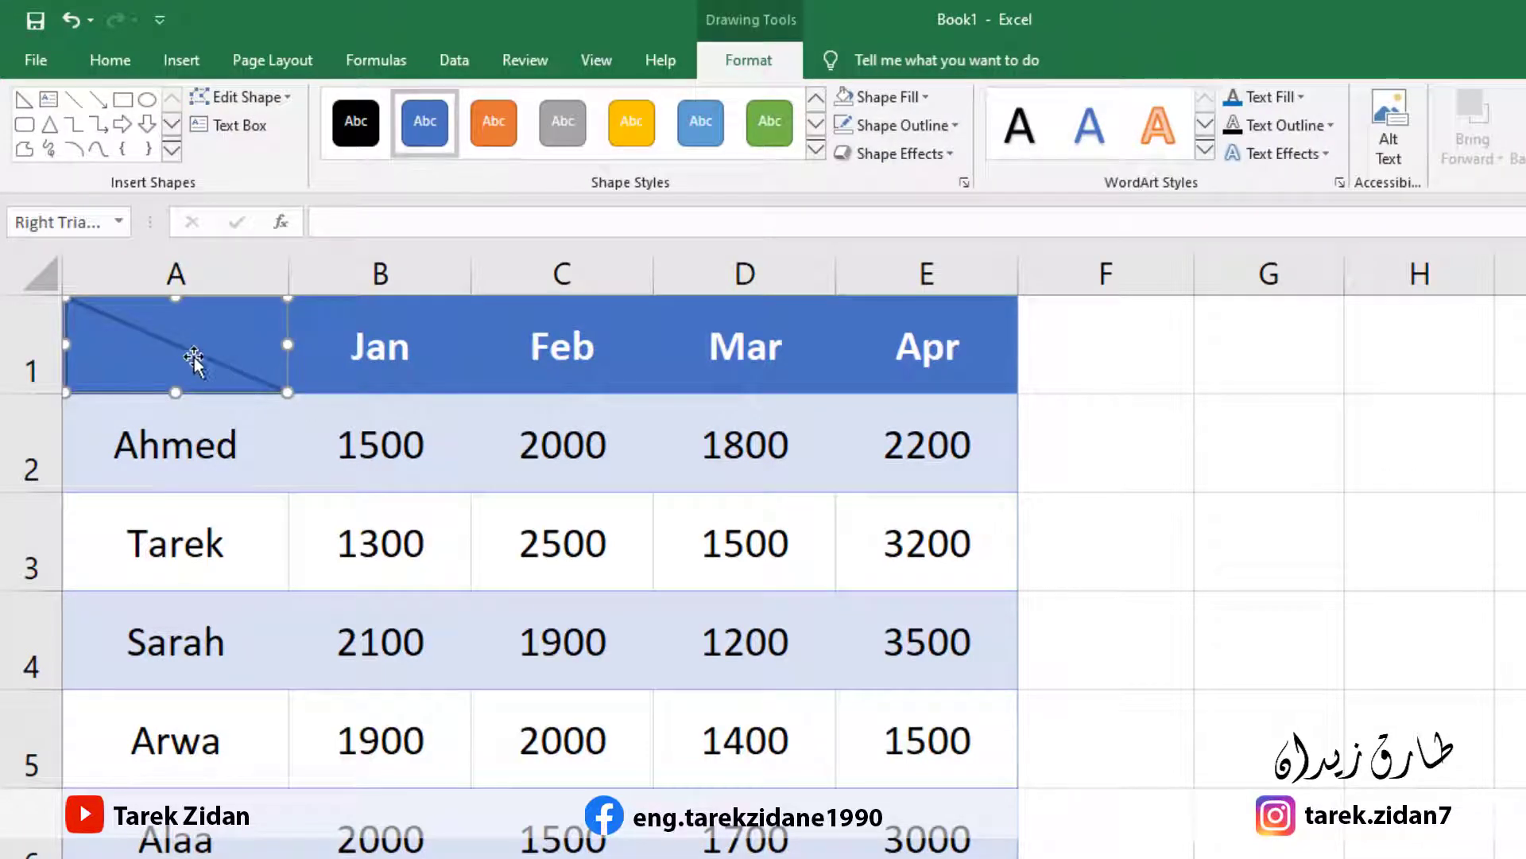
pyautogui.click(248, 346)
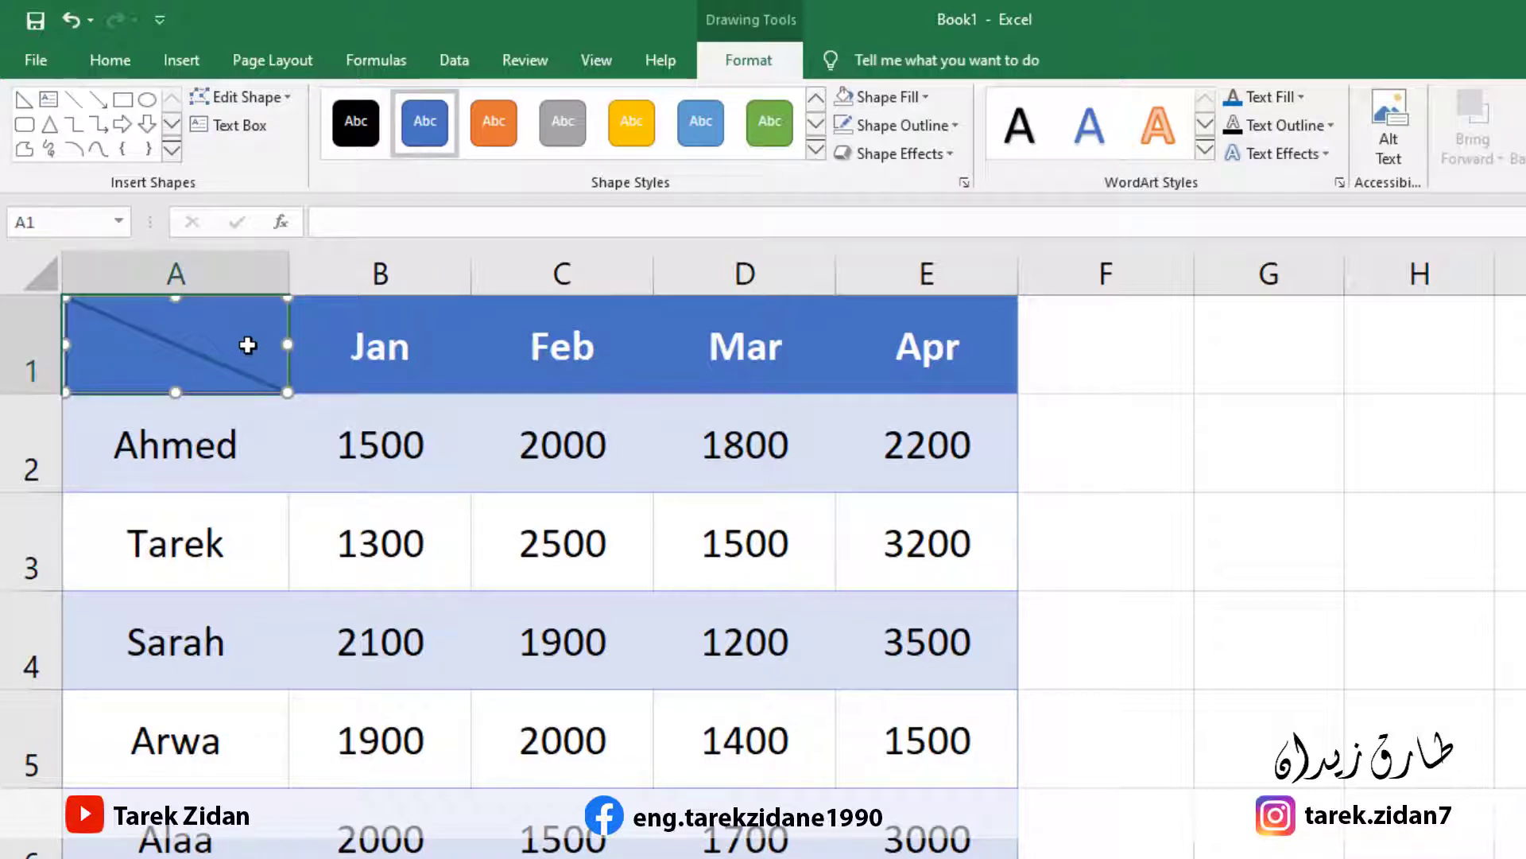
pyautogui.press('Escape')
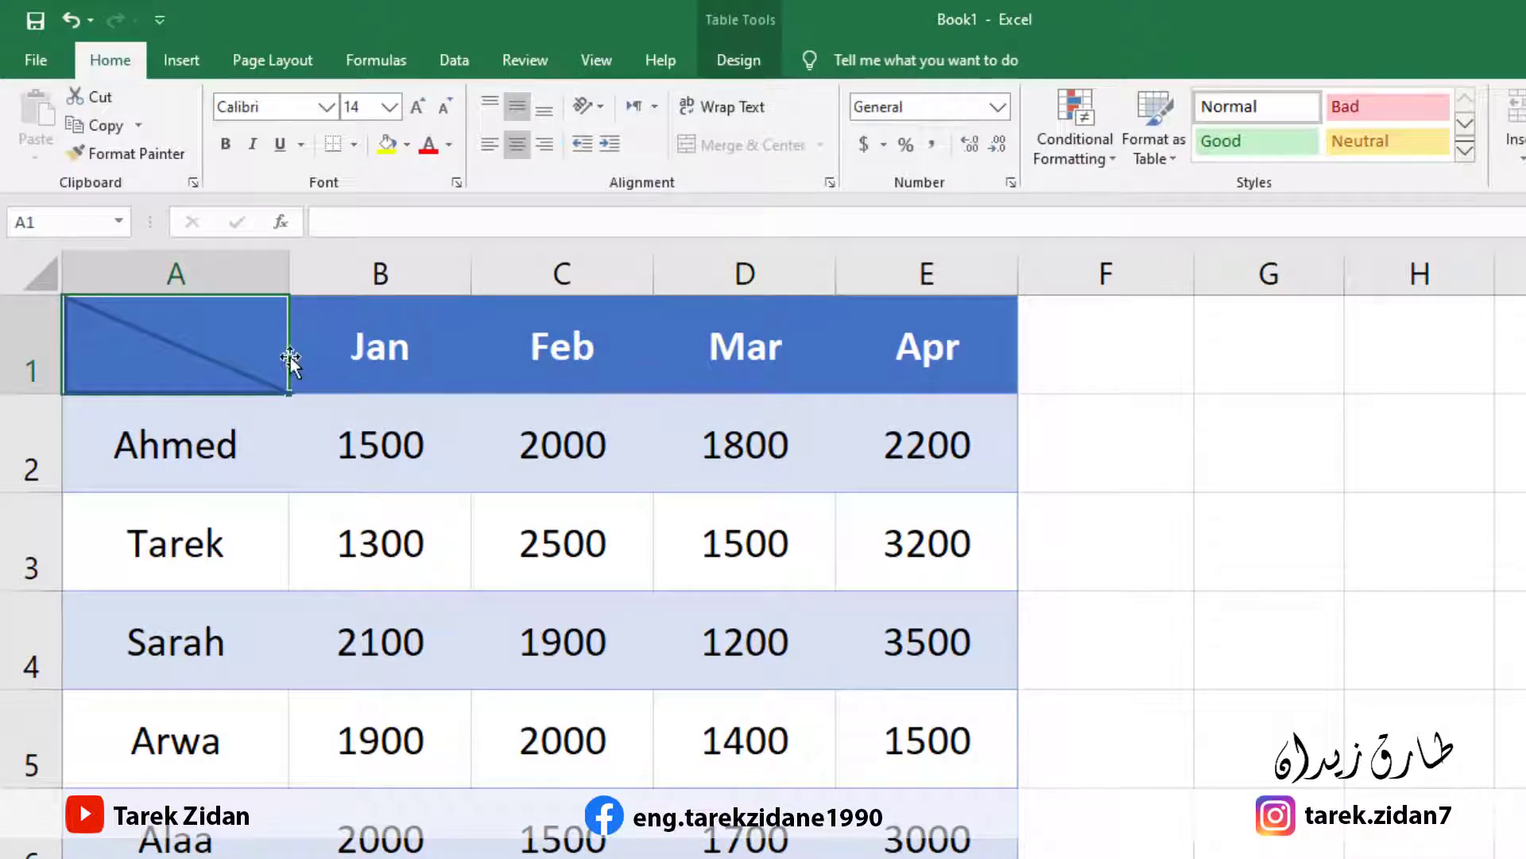
pyautogui.click(348, 375)
# Adjust the triangle's lower-right corner, then reselect the triangle in A1
pyautogui.click(187, 358)
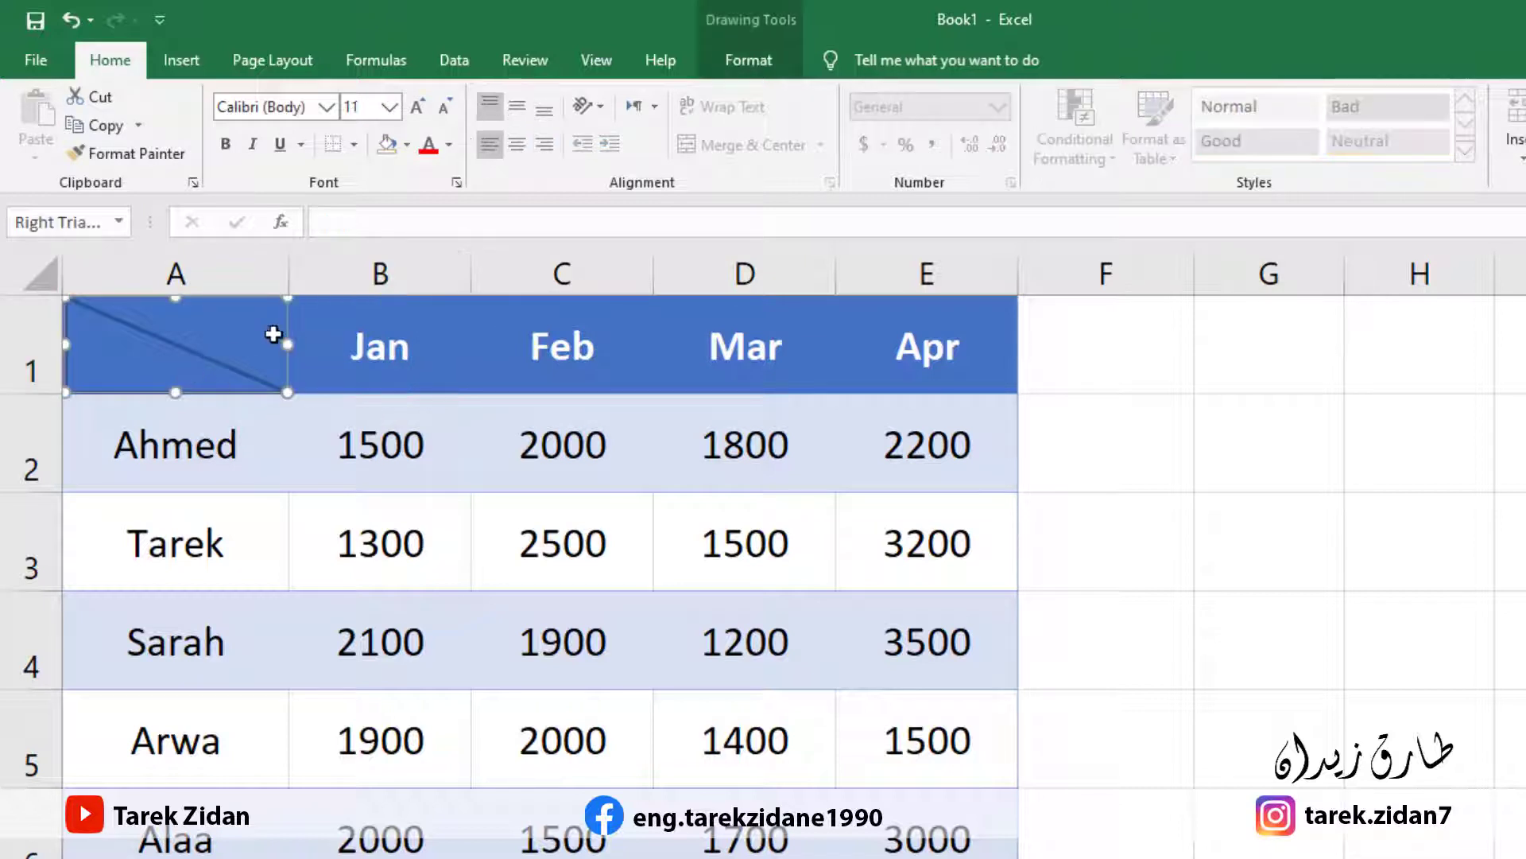
pyautogui.moveTo(285, 345); pyautogui.dragTo(288, 346)
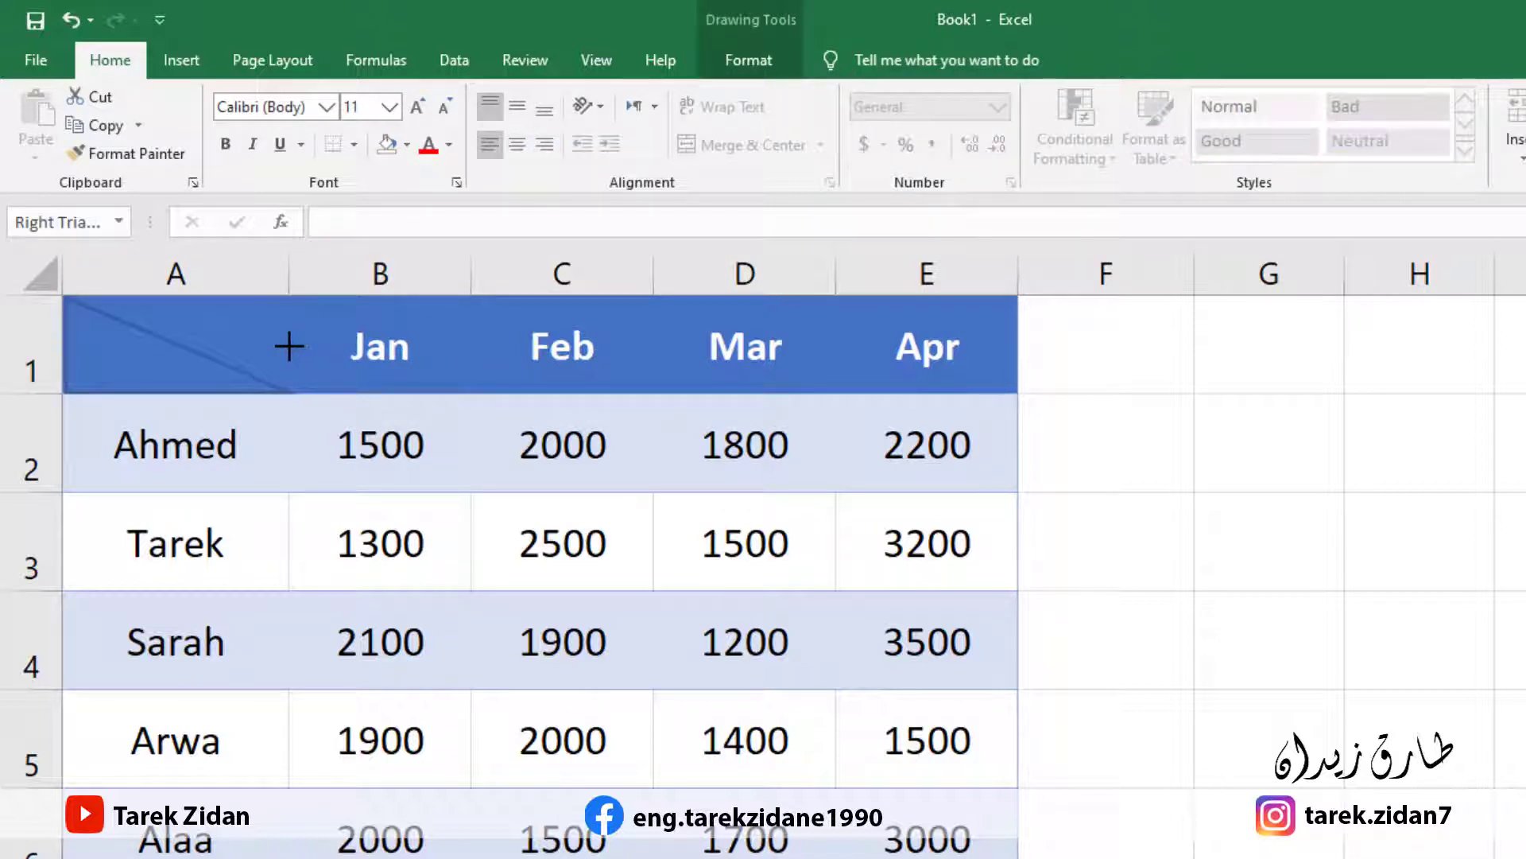
pyautogui.click(324, 364)
pyautogui.click(192, 403)
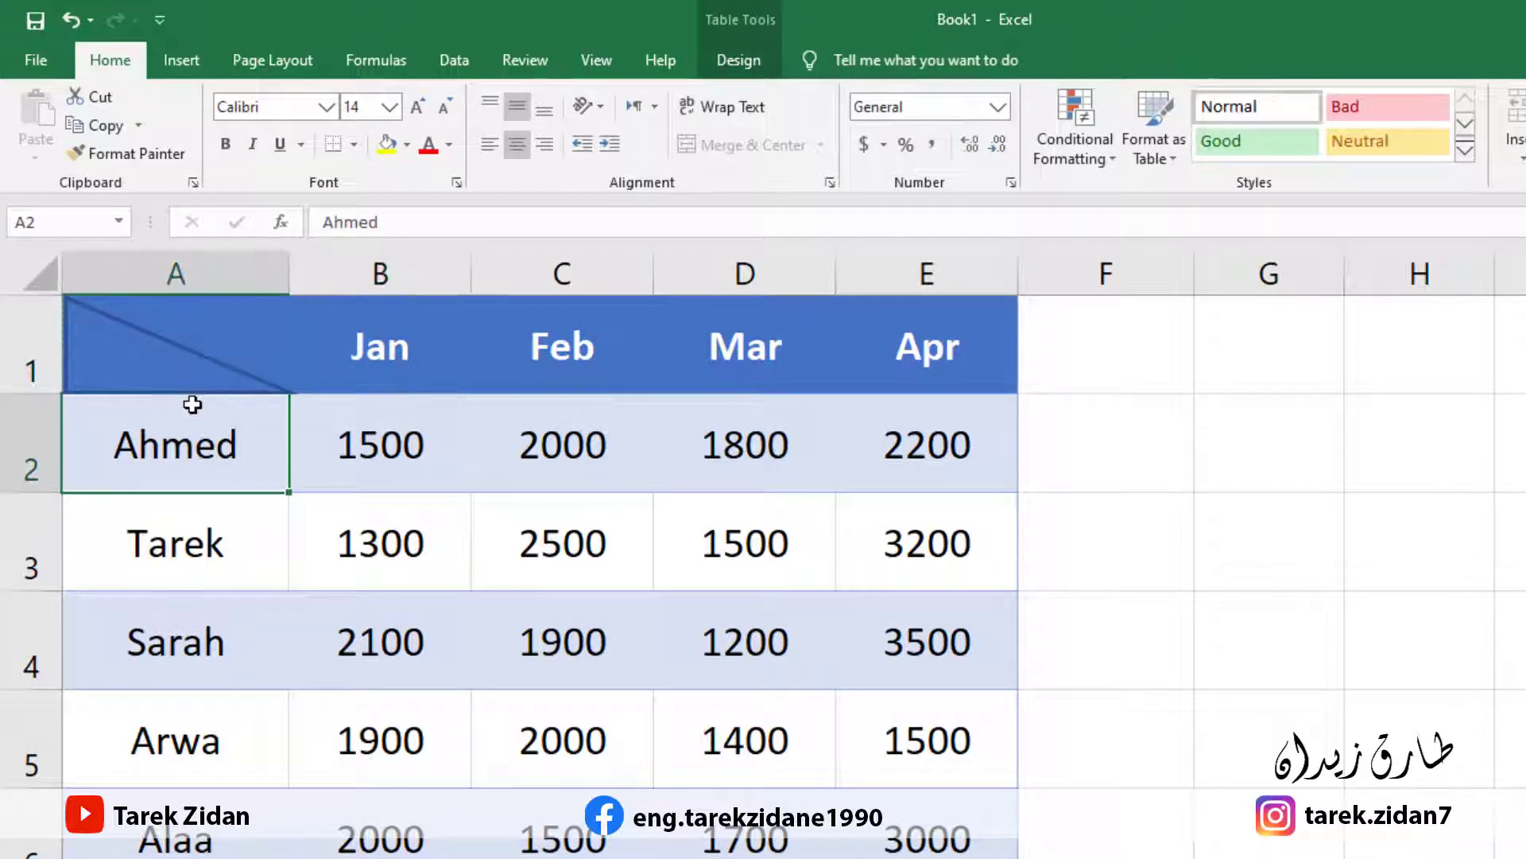
pyautogui.click(157, 349)
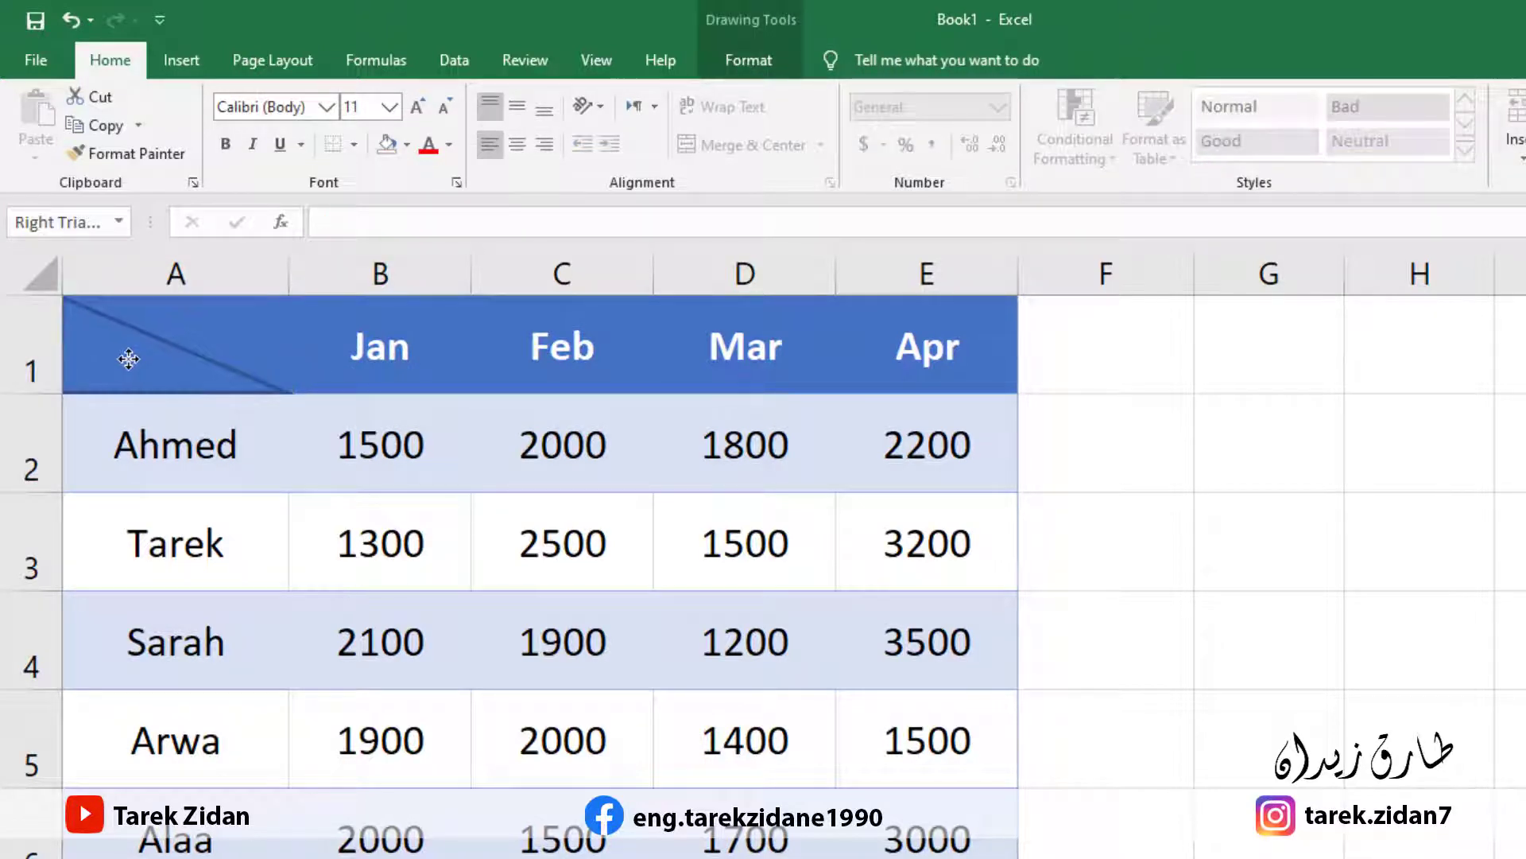
# Snap the triangle's bottom-right corner to the A1 cell border and check the fit
pyautogui.moveTo(129, 359); pyautogui.dragTo(129, 358)
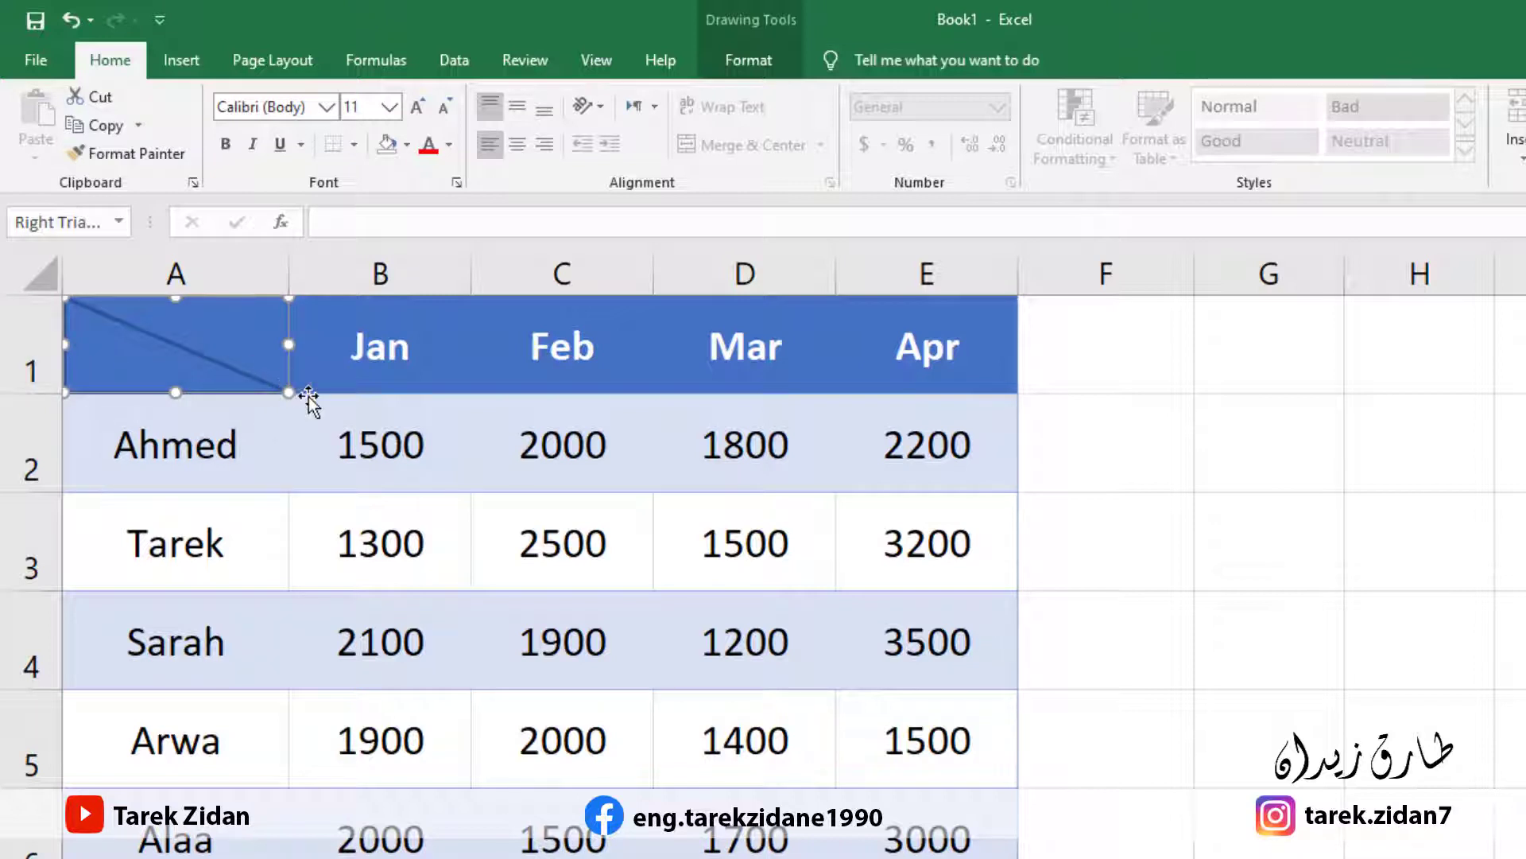
pyautogui.click(315, 359)
pyautogui.click(272, 450)
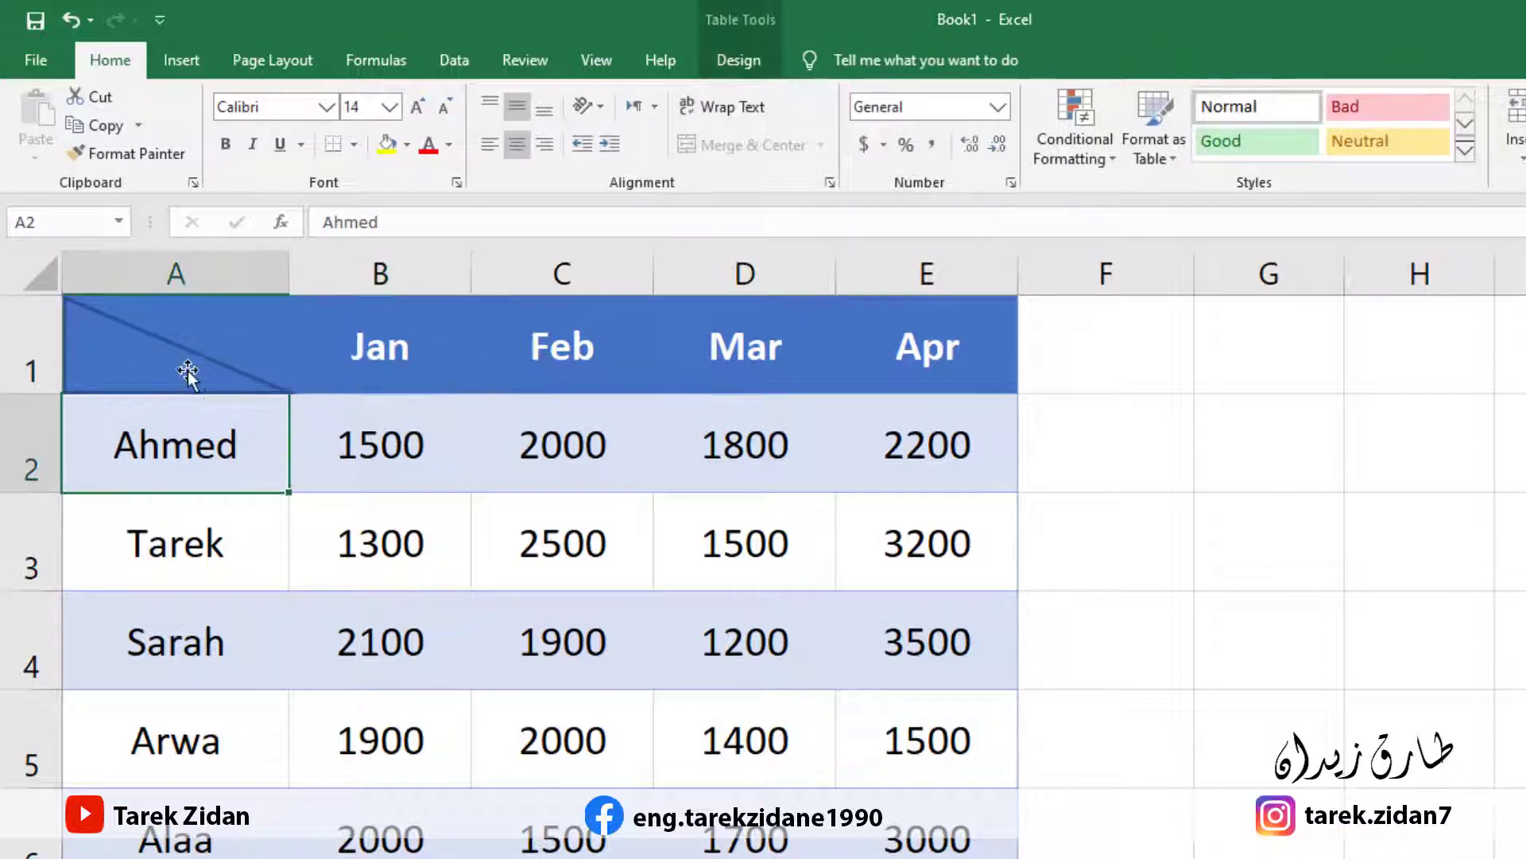
pyautogui.click(187, 374)
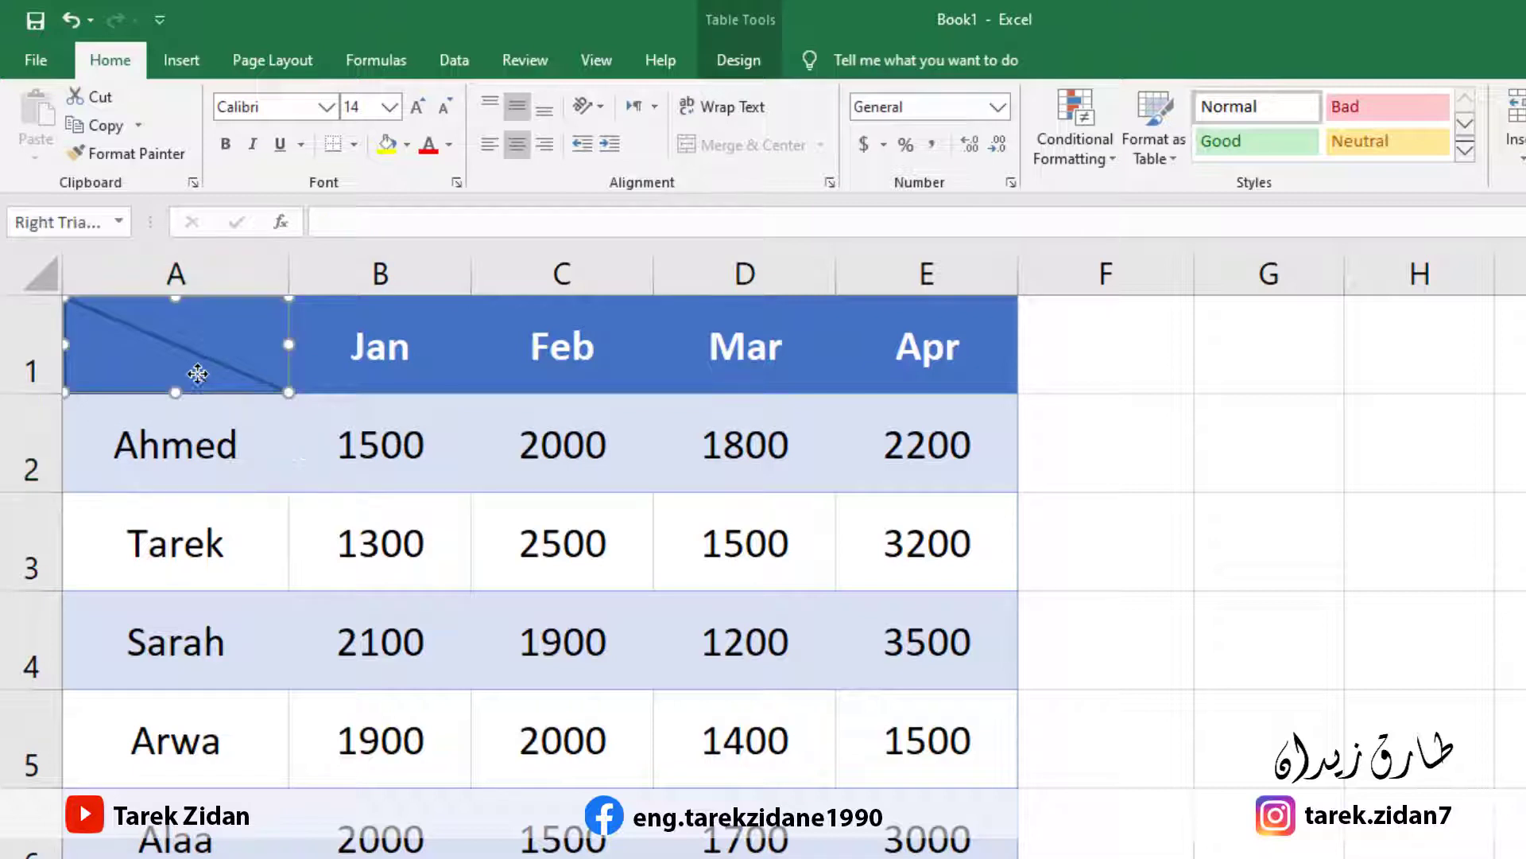
pyautogui.click(208, 429)
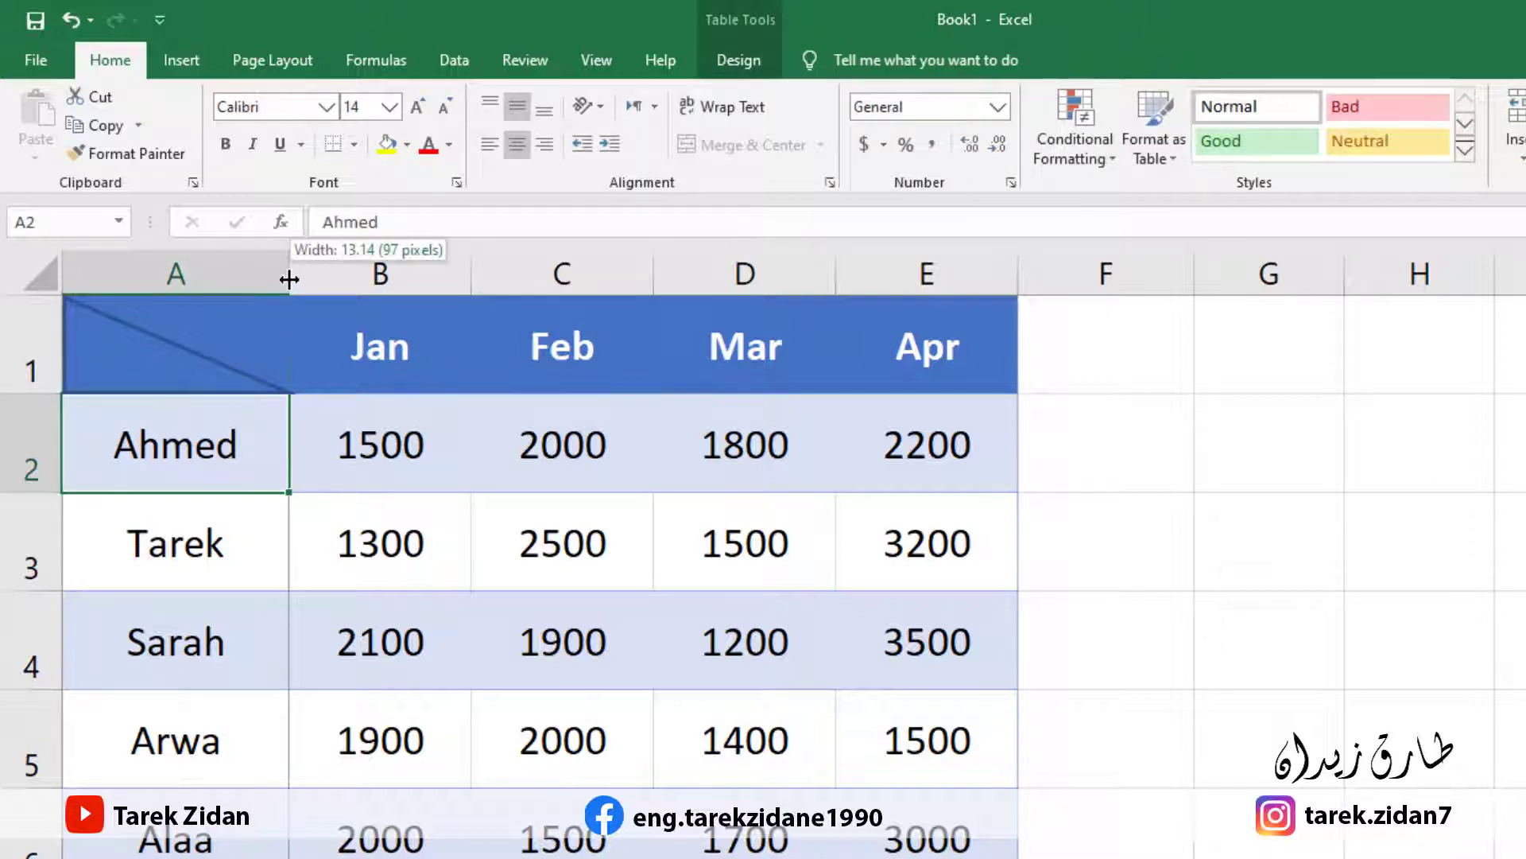
# Widen column A so the triangle stretches across it, then select the triangle
pyautogui.moveTo(288, 278); pyautogui.dragTo(350, 279)
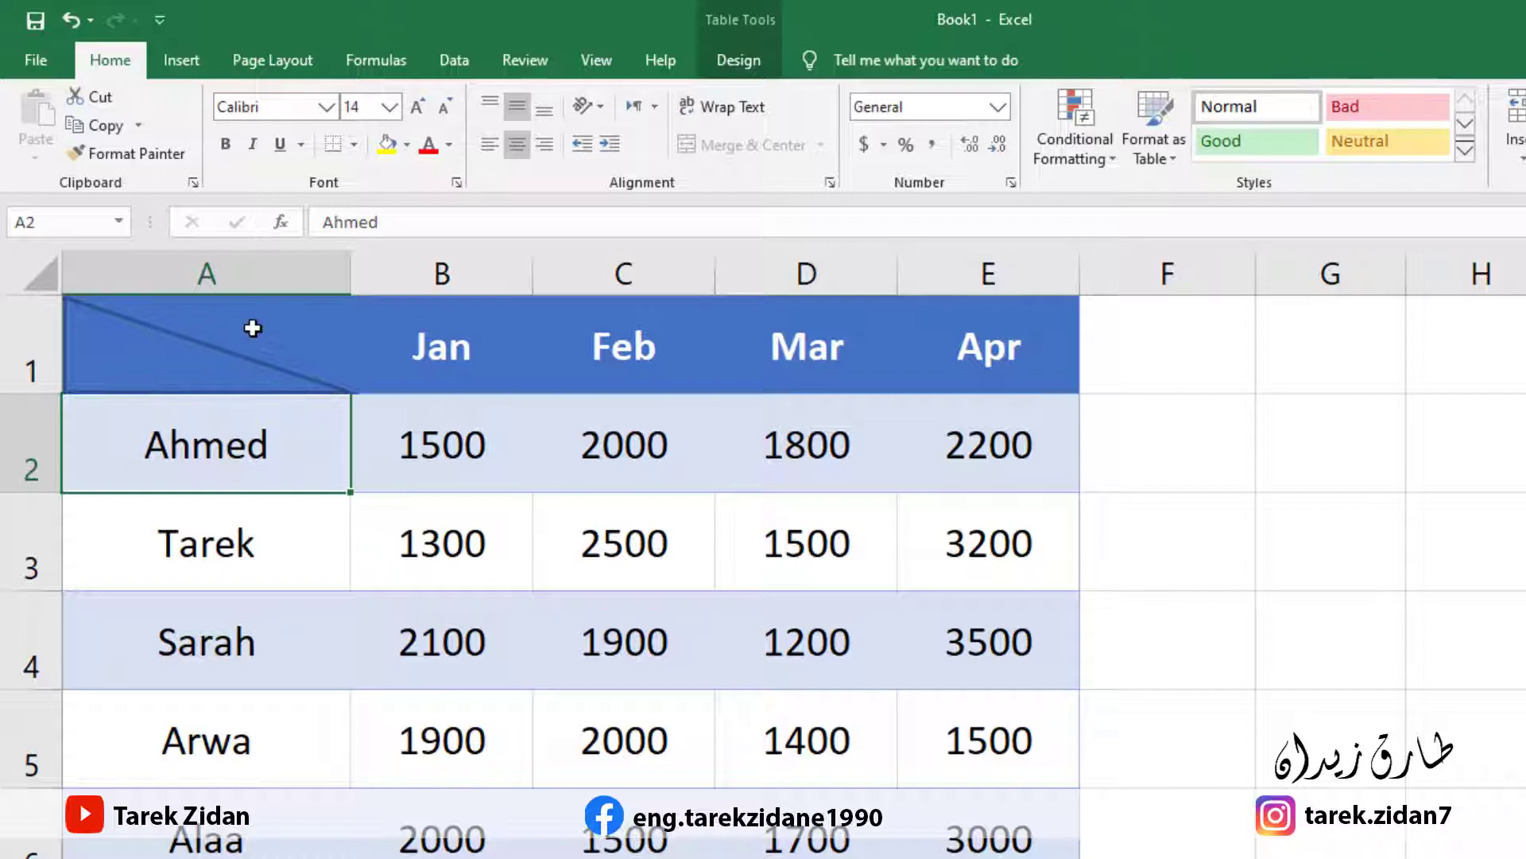
pyautogui.click(72, 313)
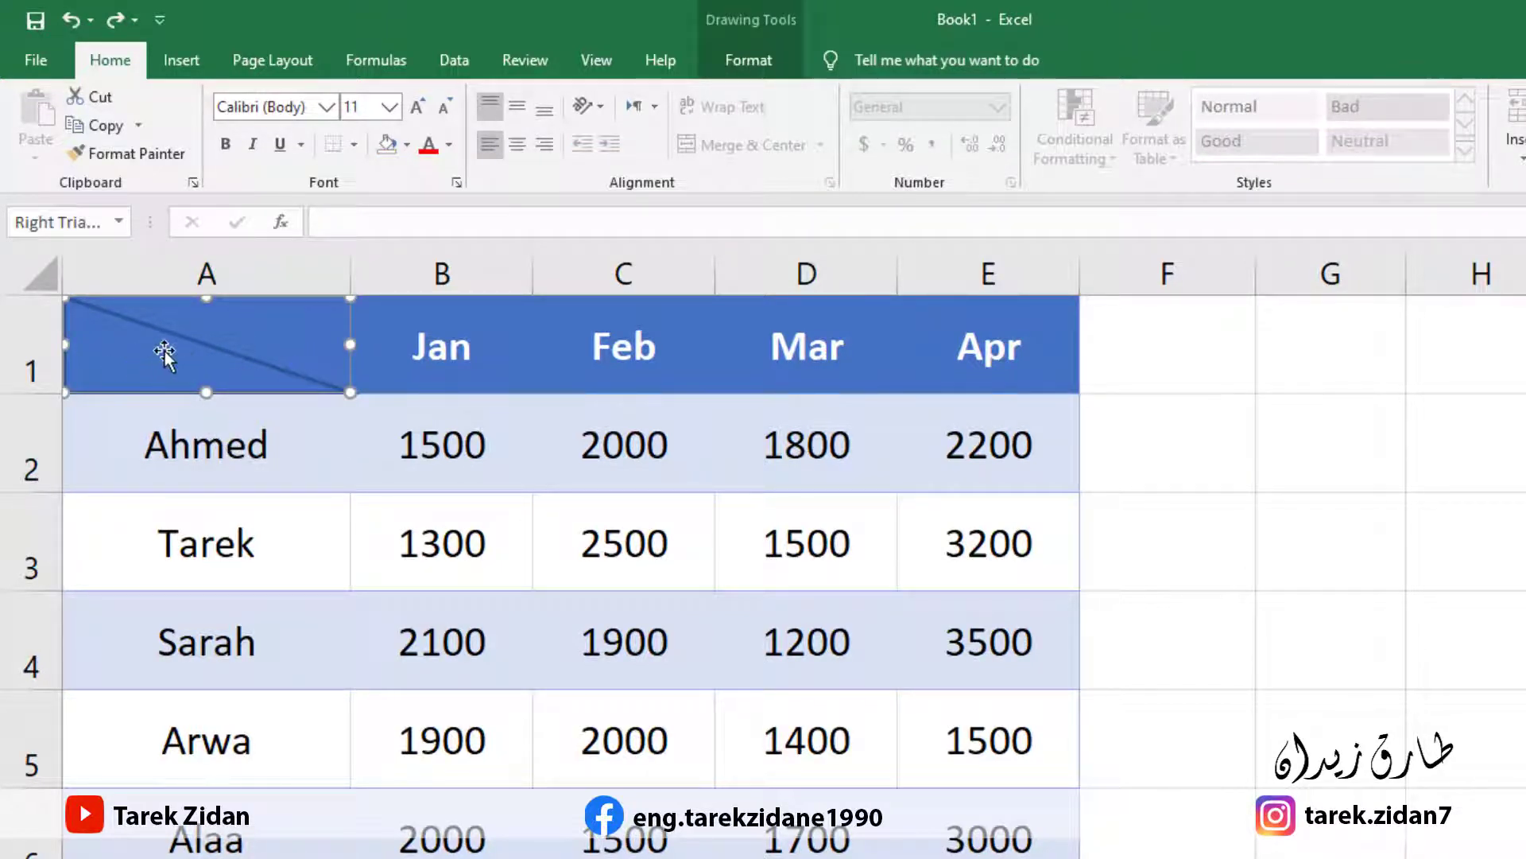
# Give the A1 triangle a Yellow shape fill and a Black shape outline
pyautogui.click(738, 64)
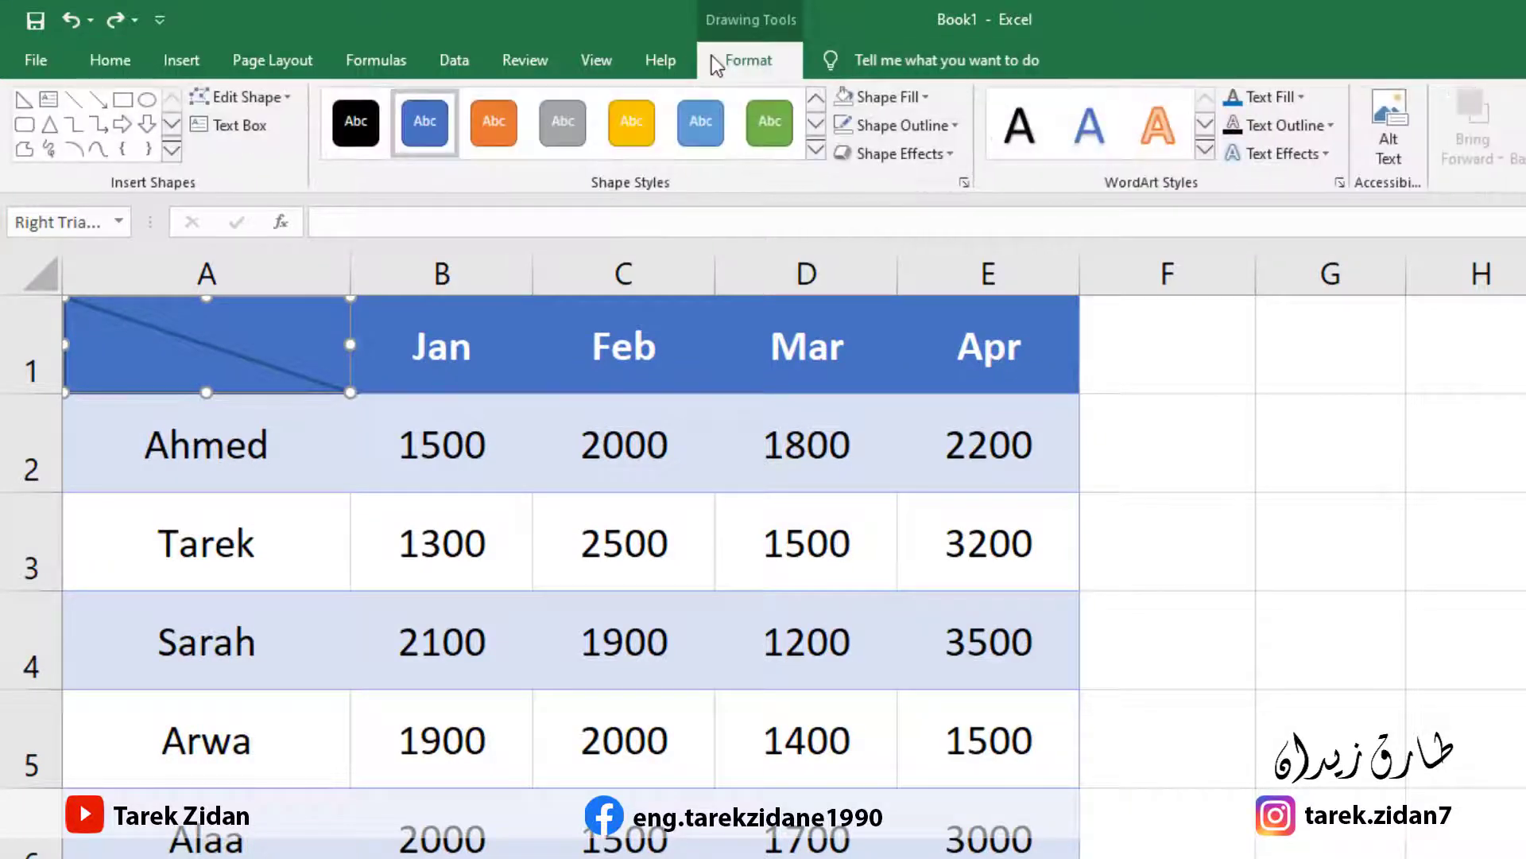
pyautogui.click(918, 100)
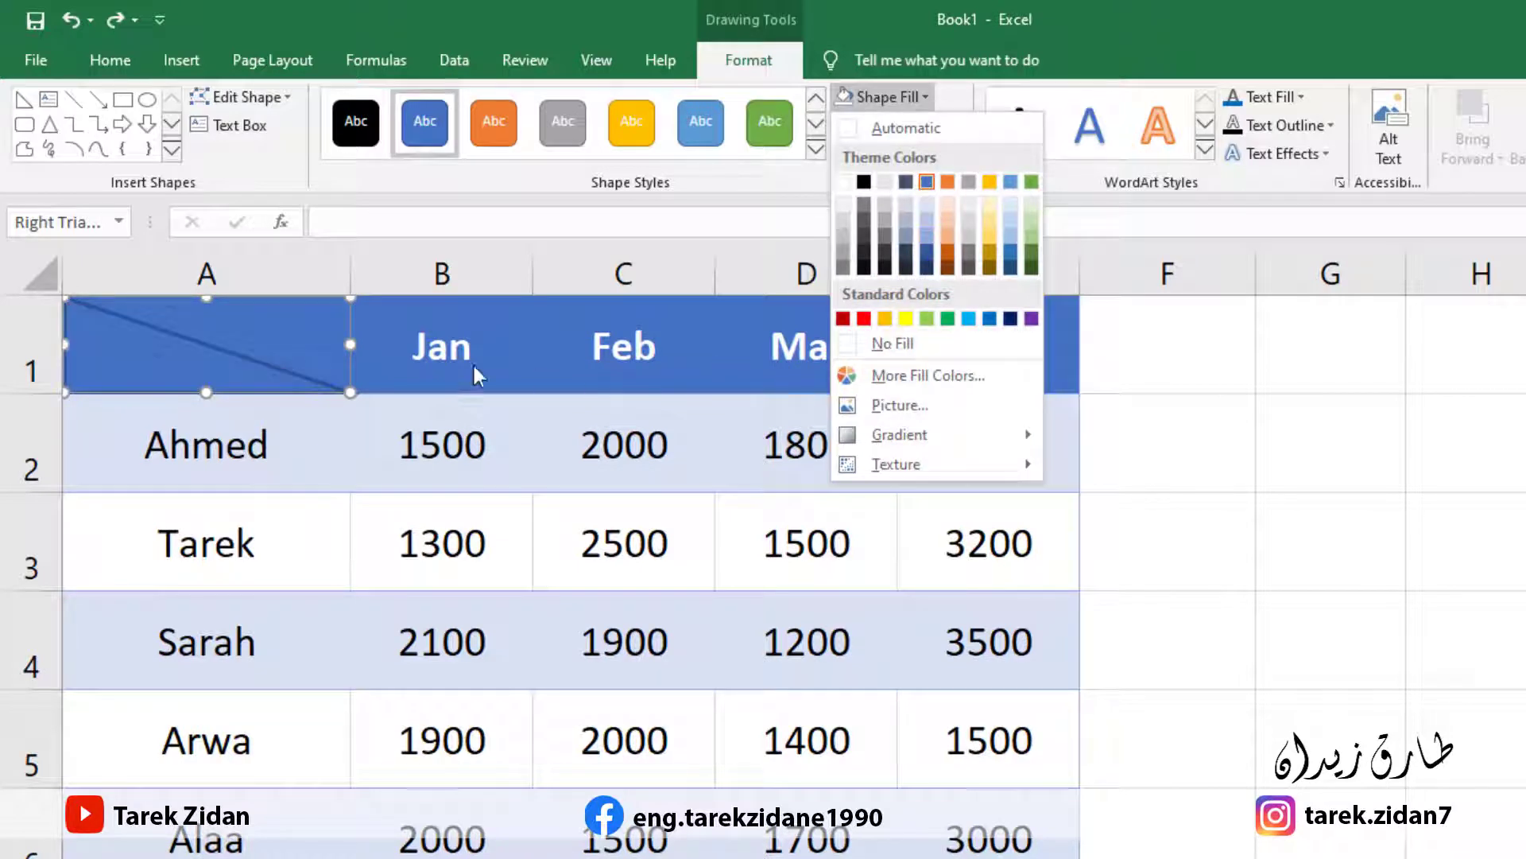
pyautogui.click(908, 318)
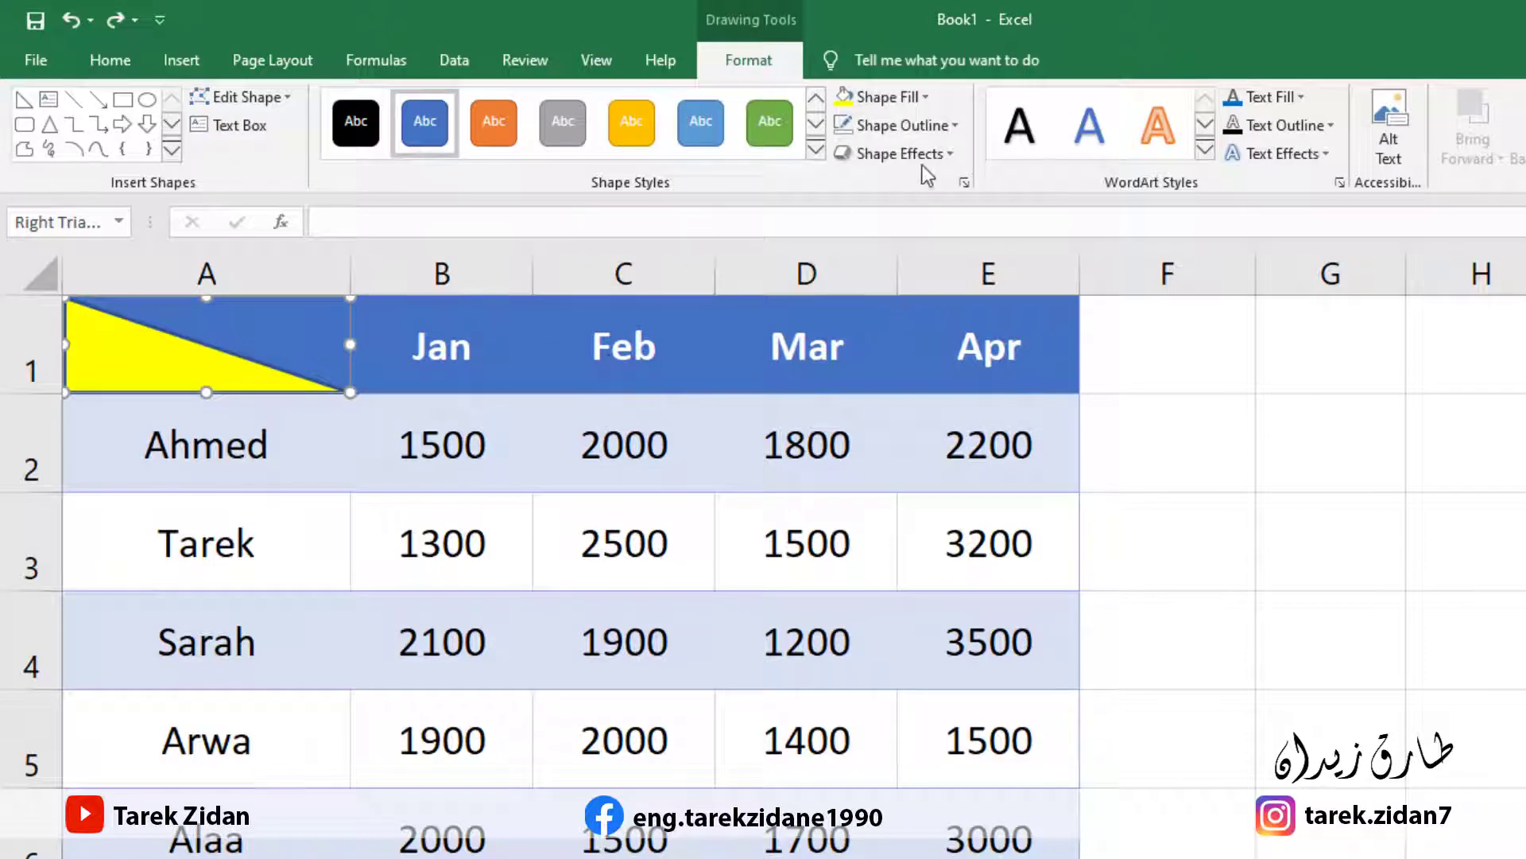
pyautogui.click(951, 127)
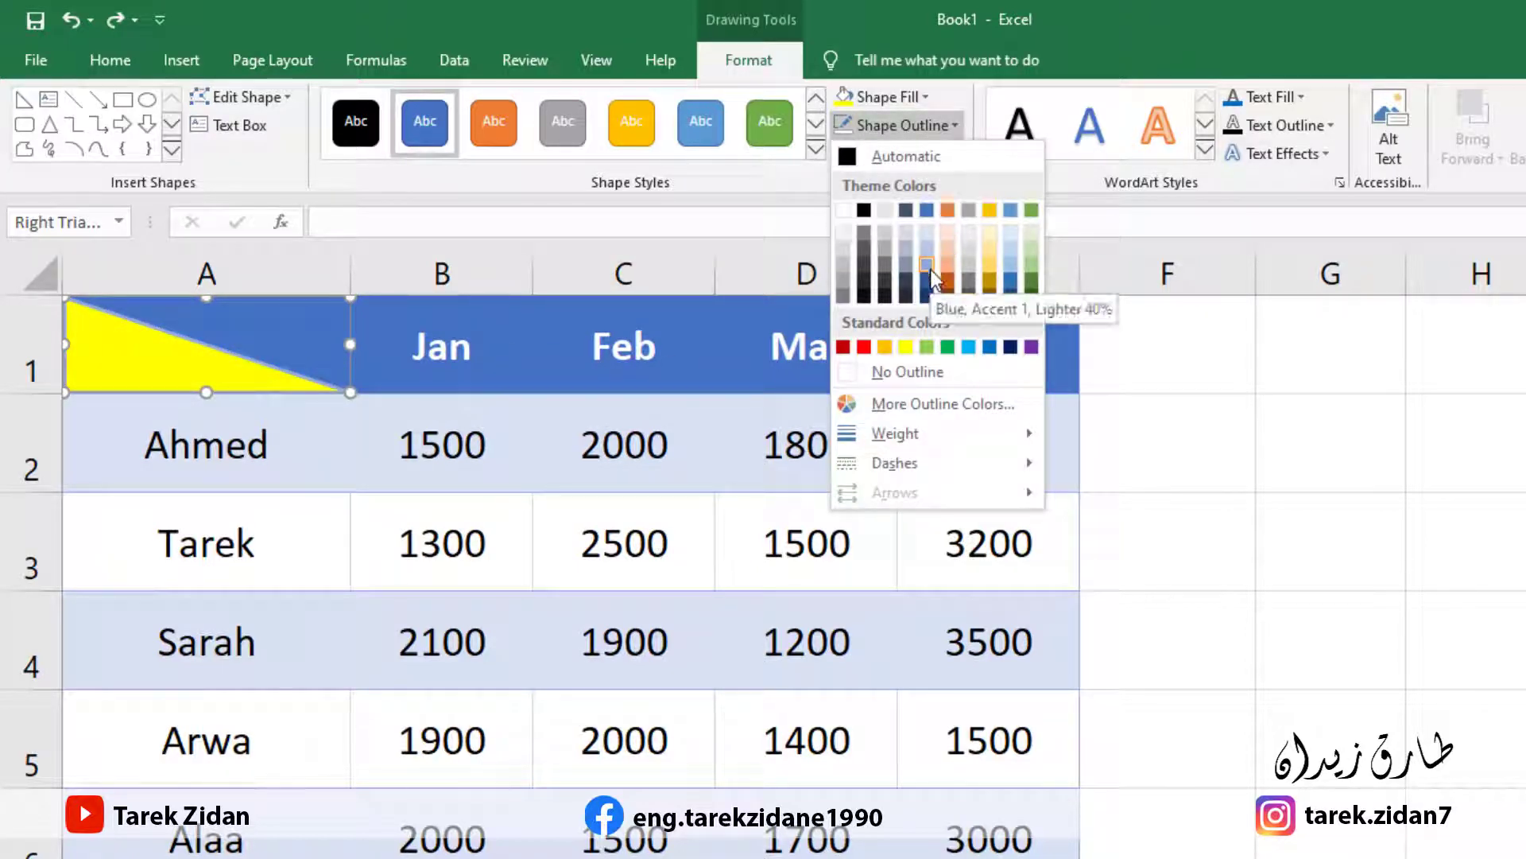
pyautogui.click(863, 211)
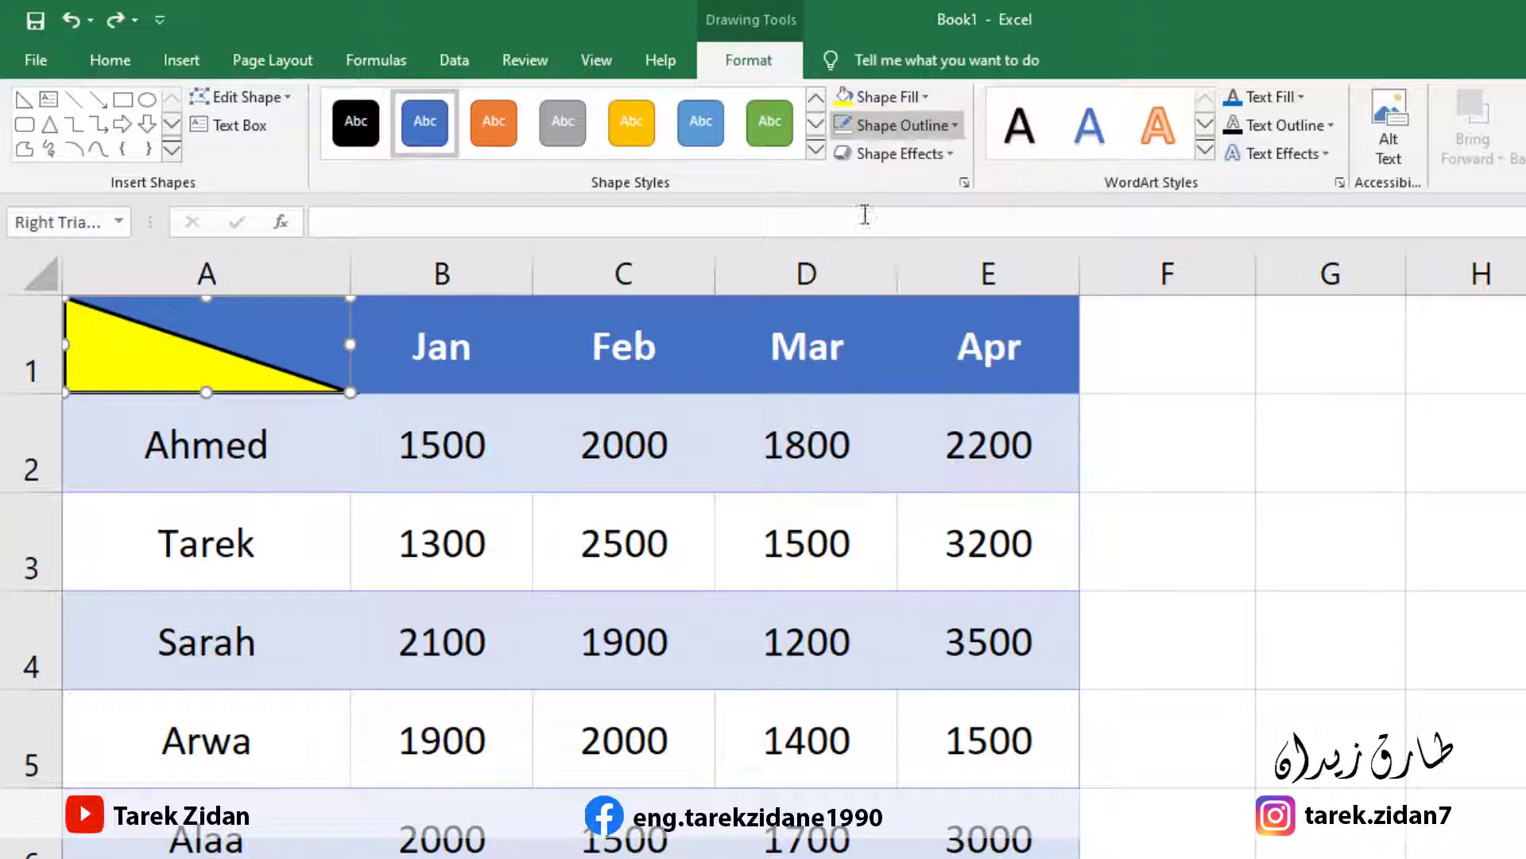
pyautogui.click(332, 471)
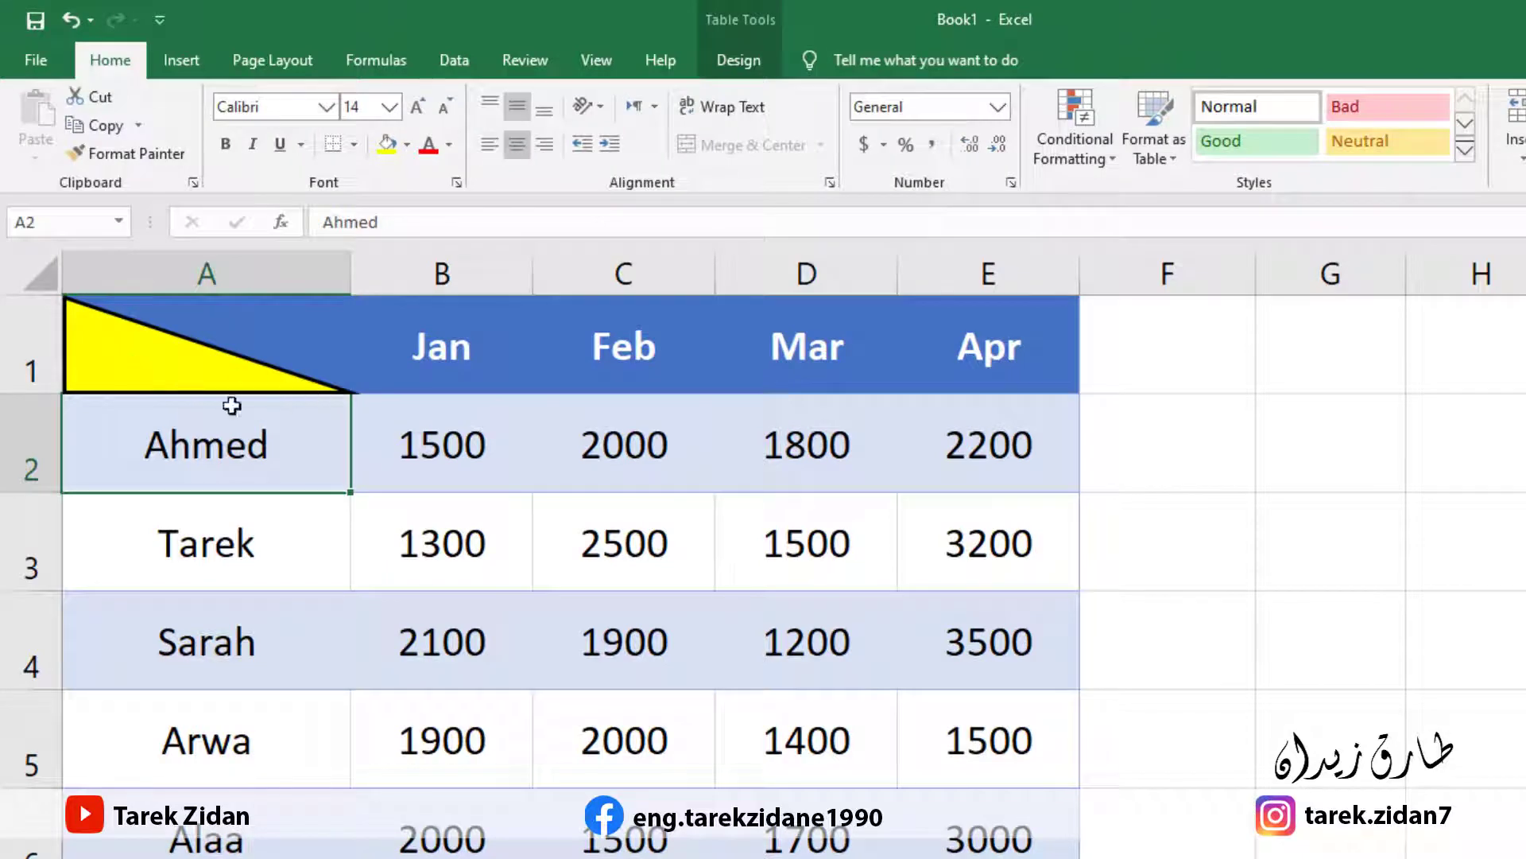
# Draw a text box over the triangle in A1 and type 'Name'
pyautogui.click(165, 364)
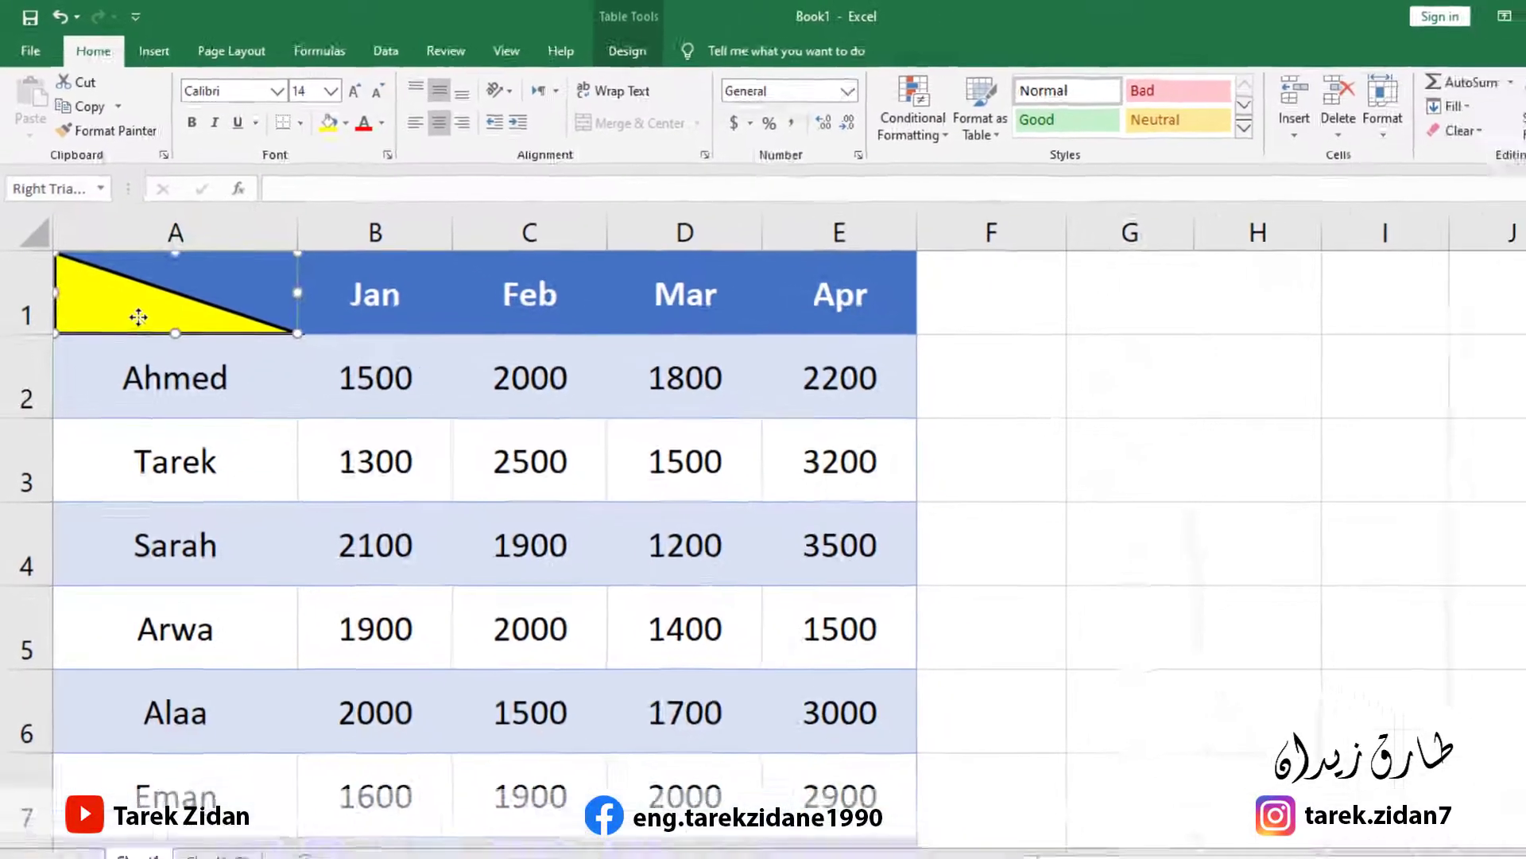
pyautogui.click(148, 48)
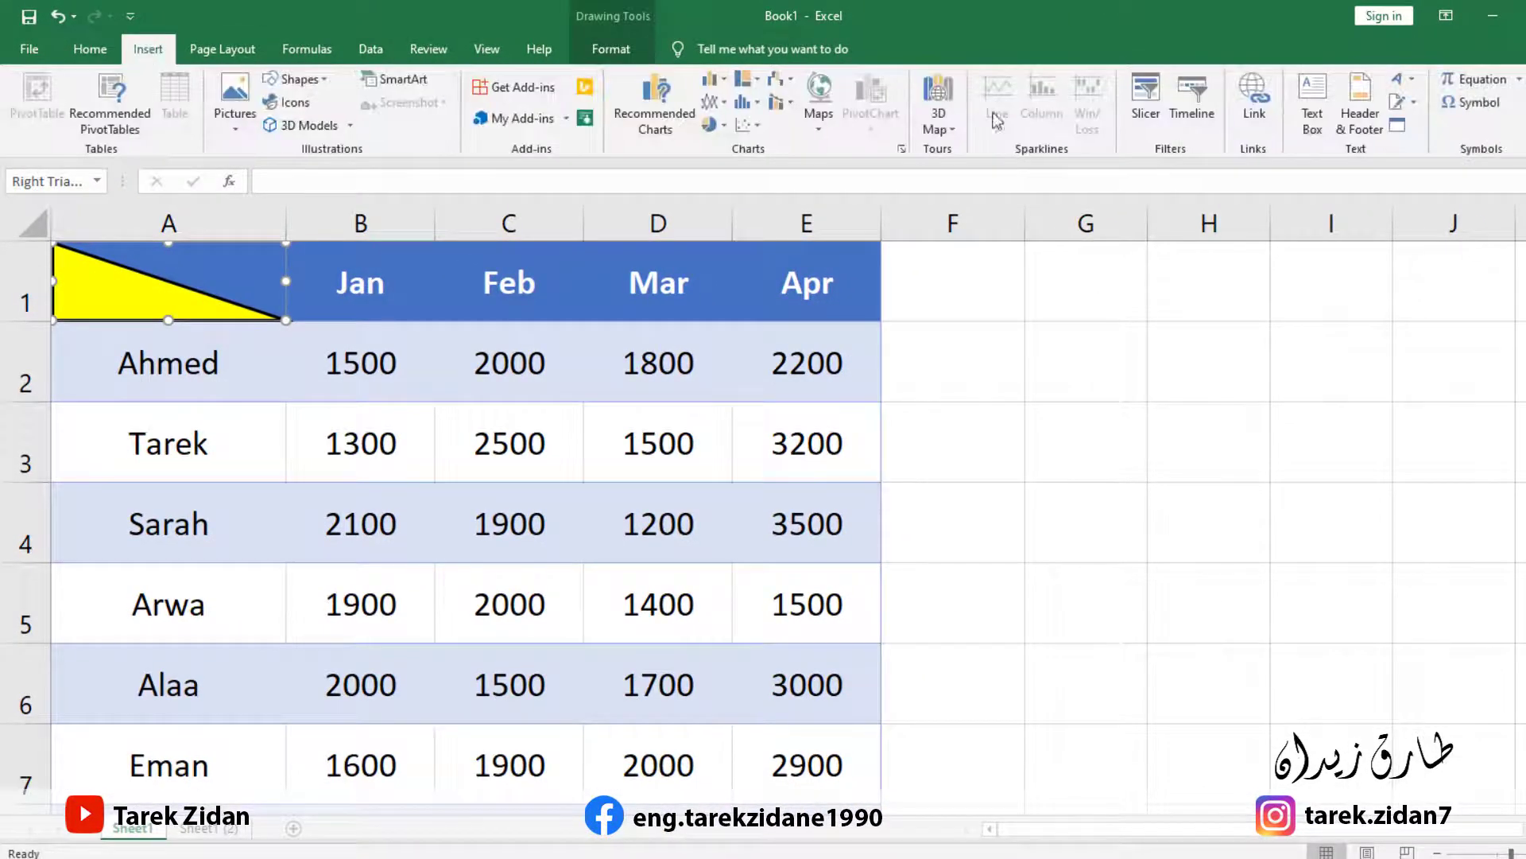
pyautogui.click(1313, 108)
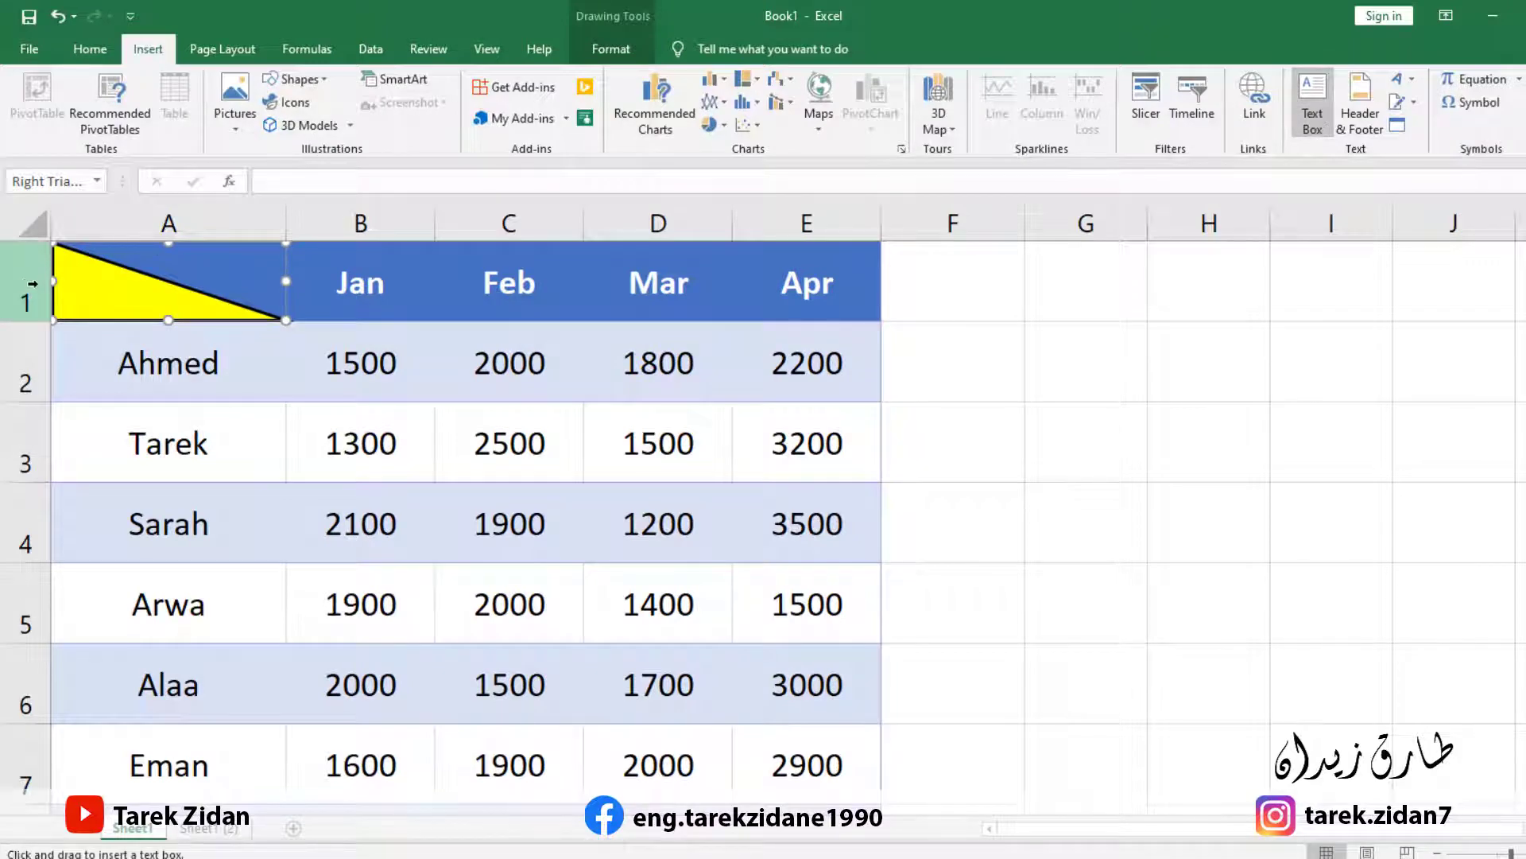
pyautogui.moveTo(61, 270); pyautogui.dragTo(225, 314)
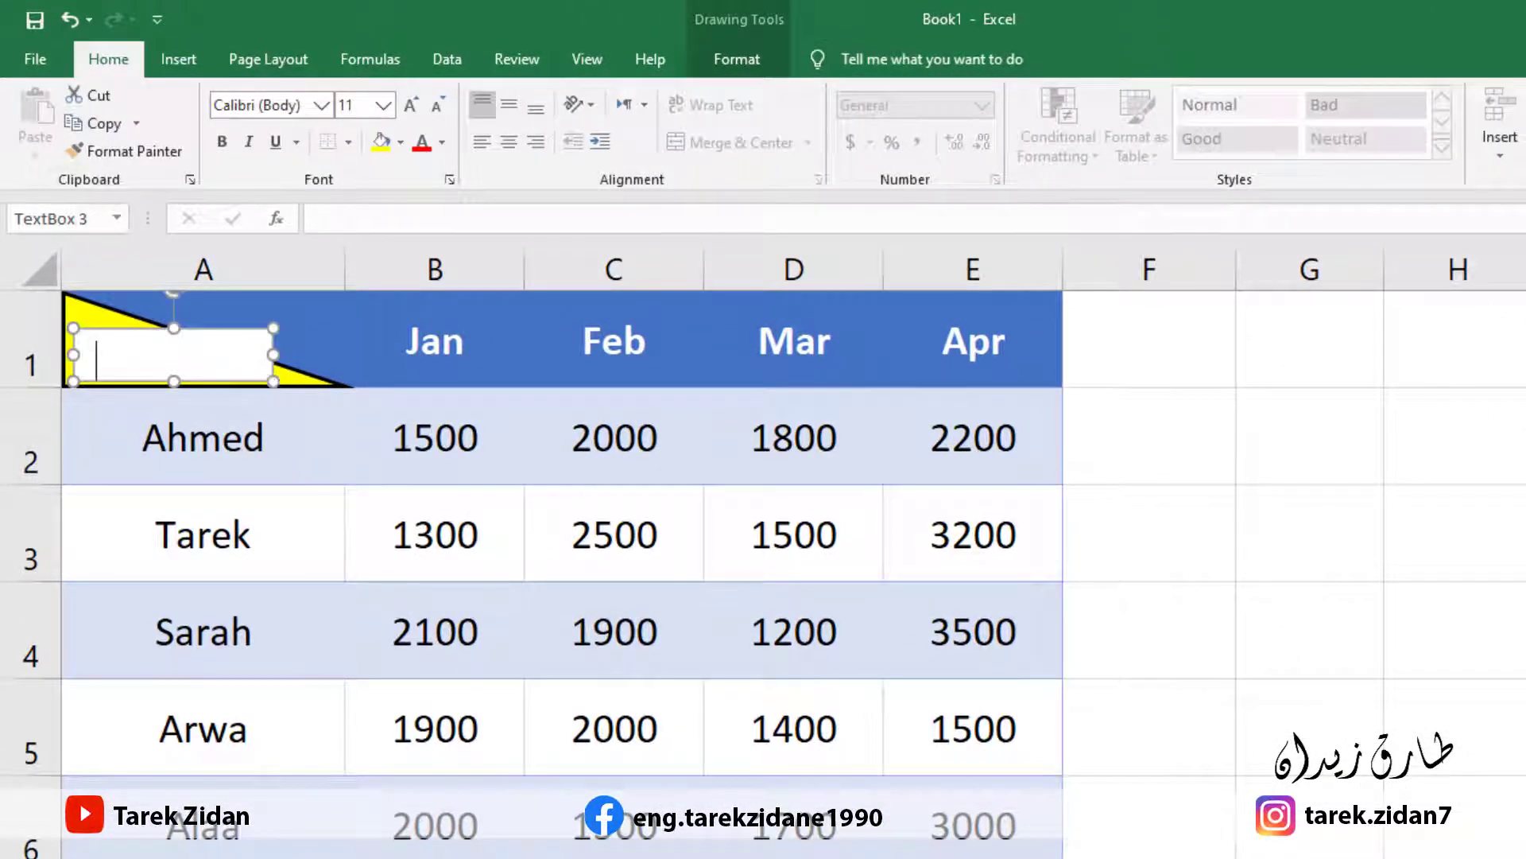
pyautogui.write('N')
pyautogui.write('ame')
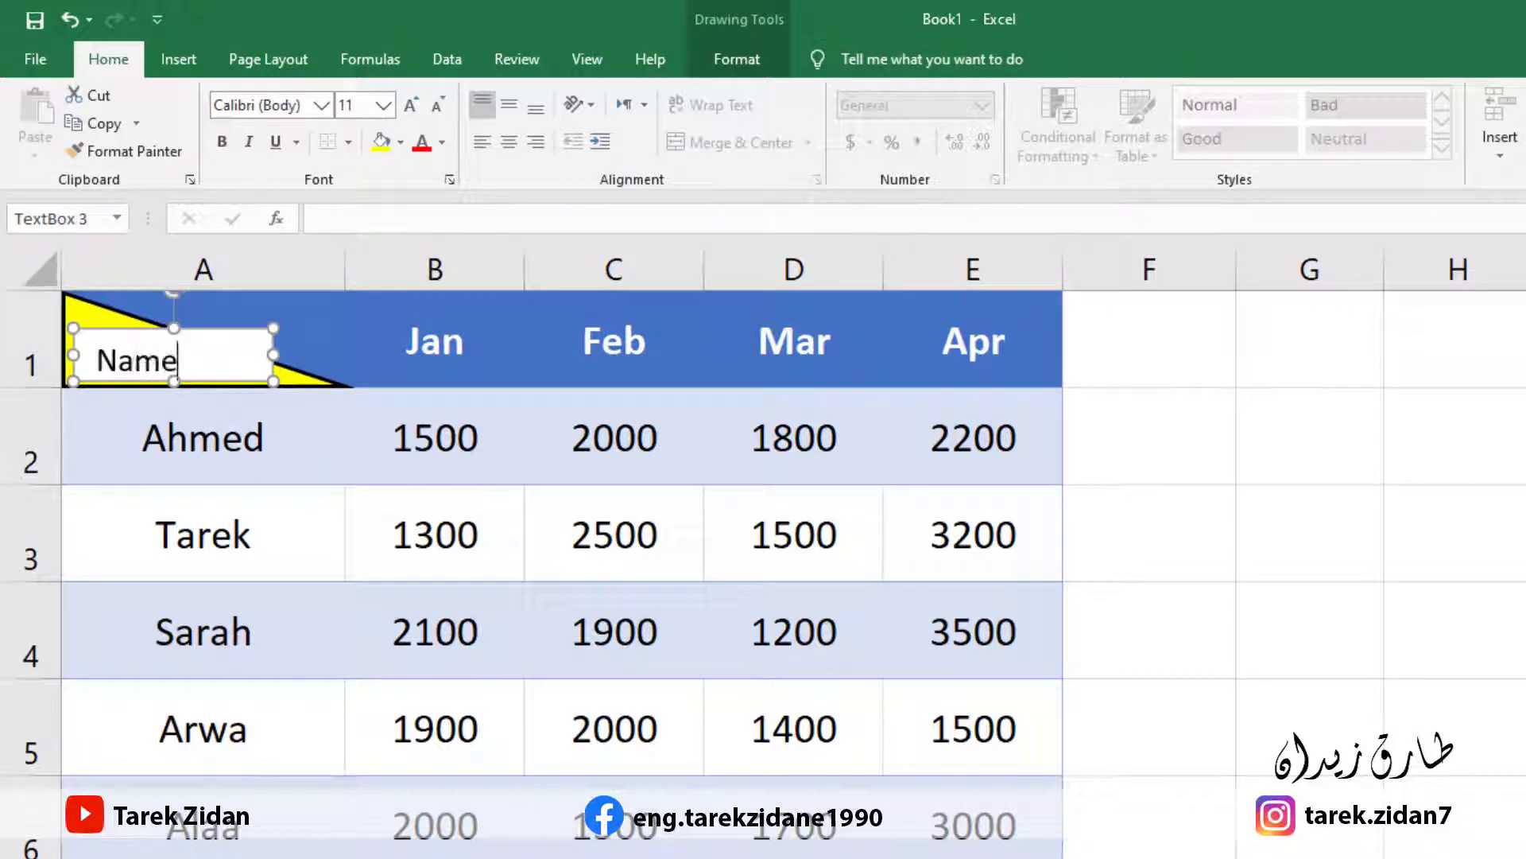
# Make the 'Name' text dark blue and bold
pyautogui.moveTo(189, 360); pyautogui.dragTo(70, 375)
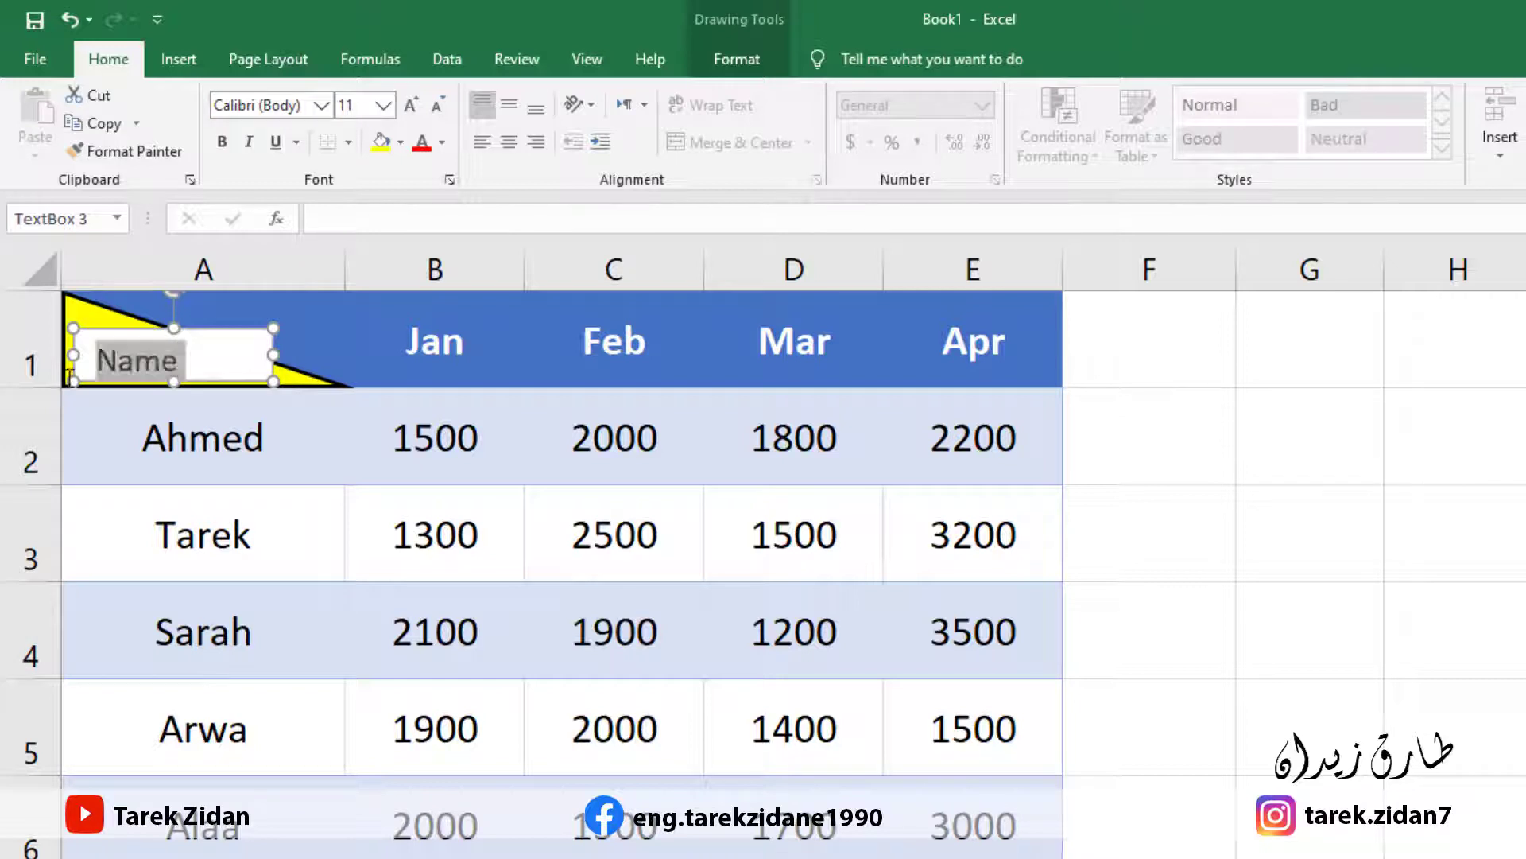
pyautogui.click(443, 142)
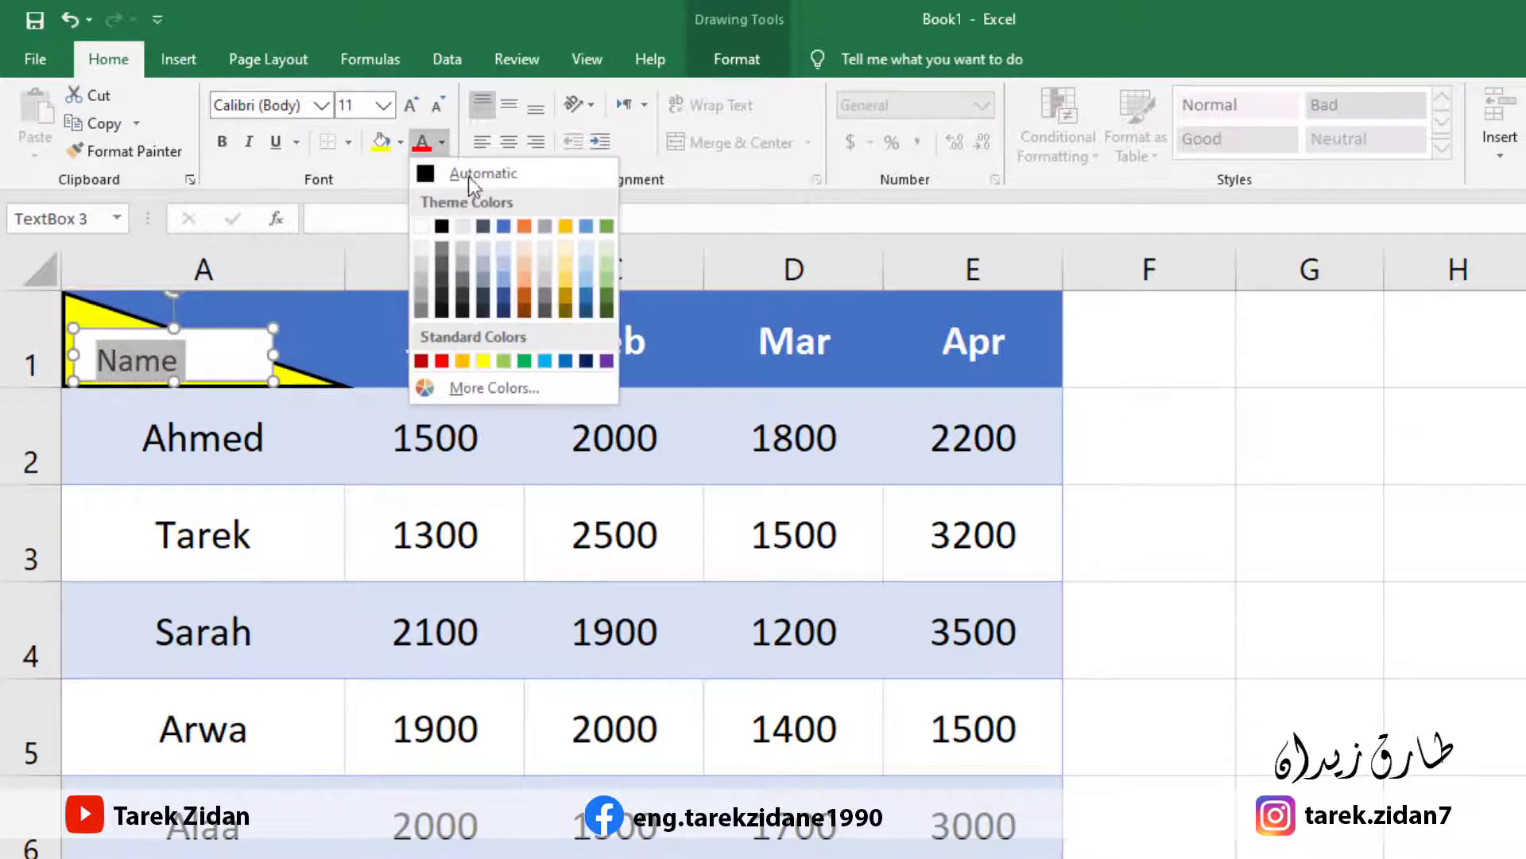
pyautogui.click(579, 361)
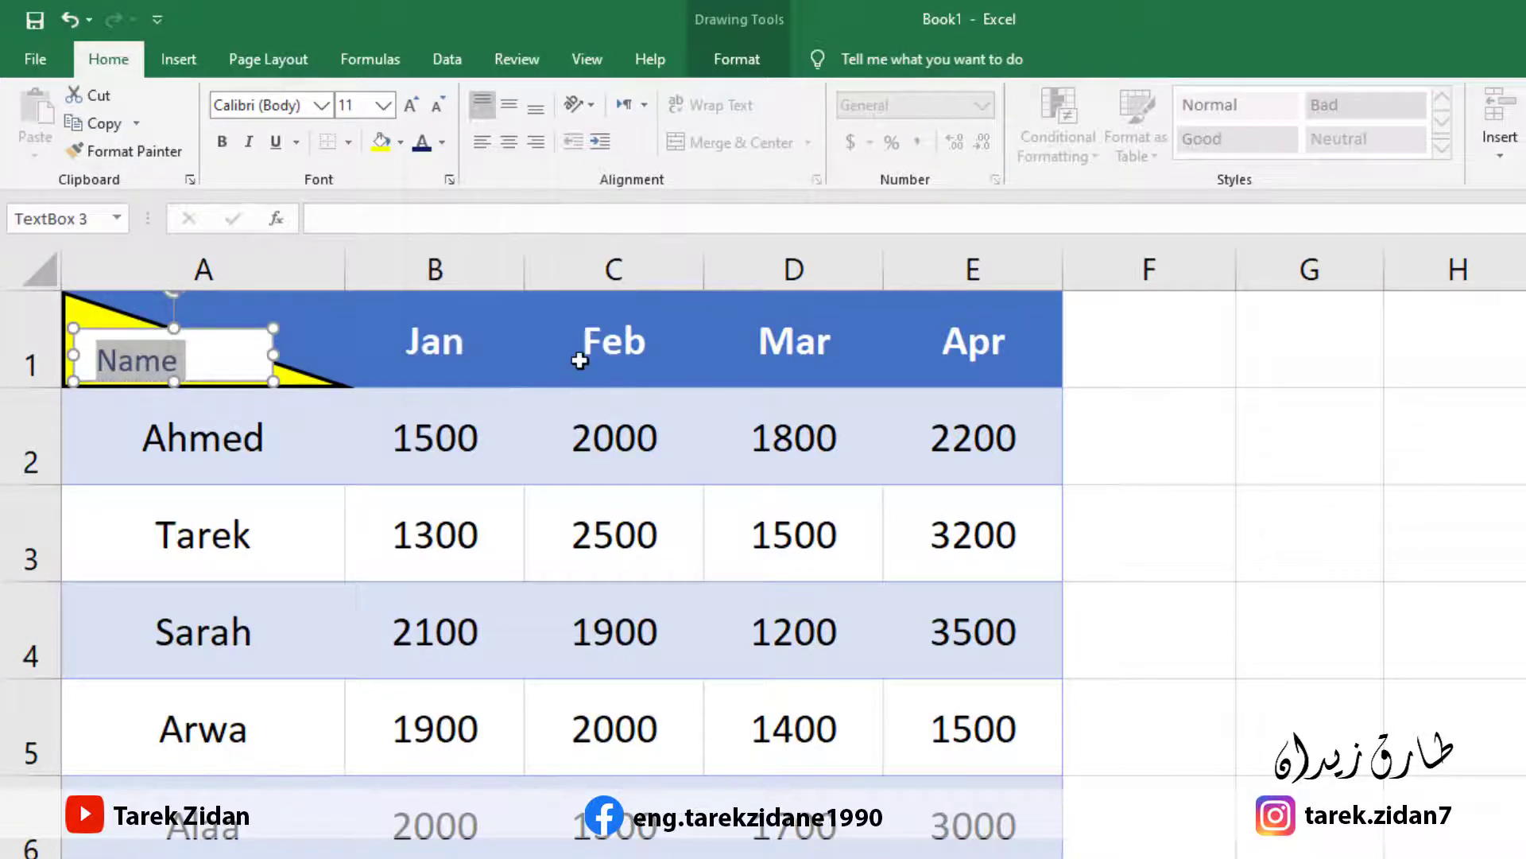
pyautogui.click(230, 147)
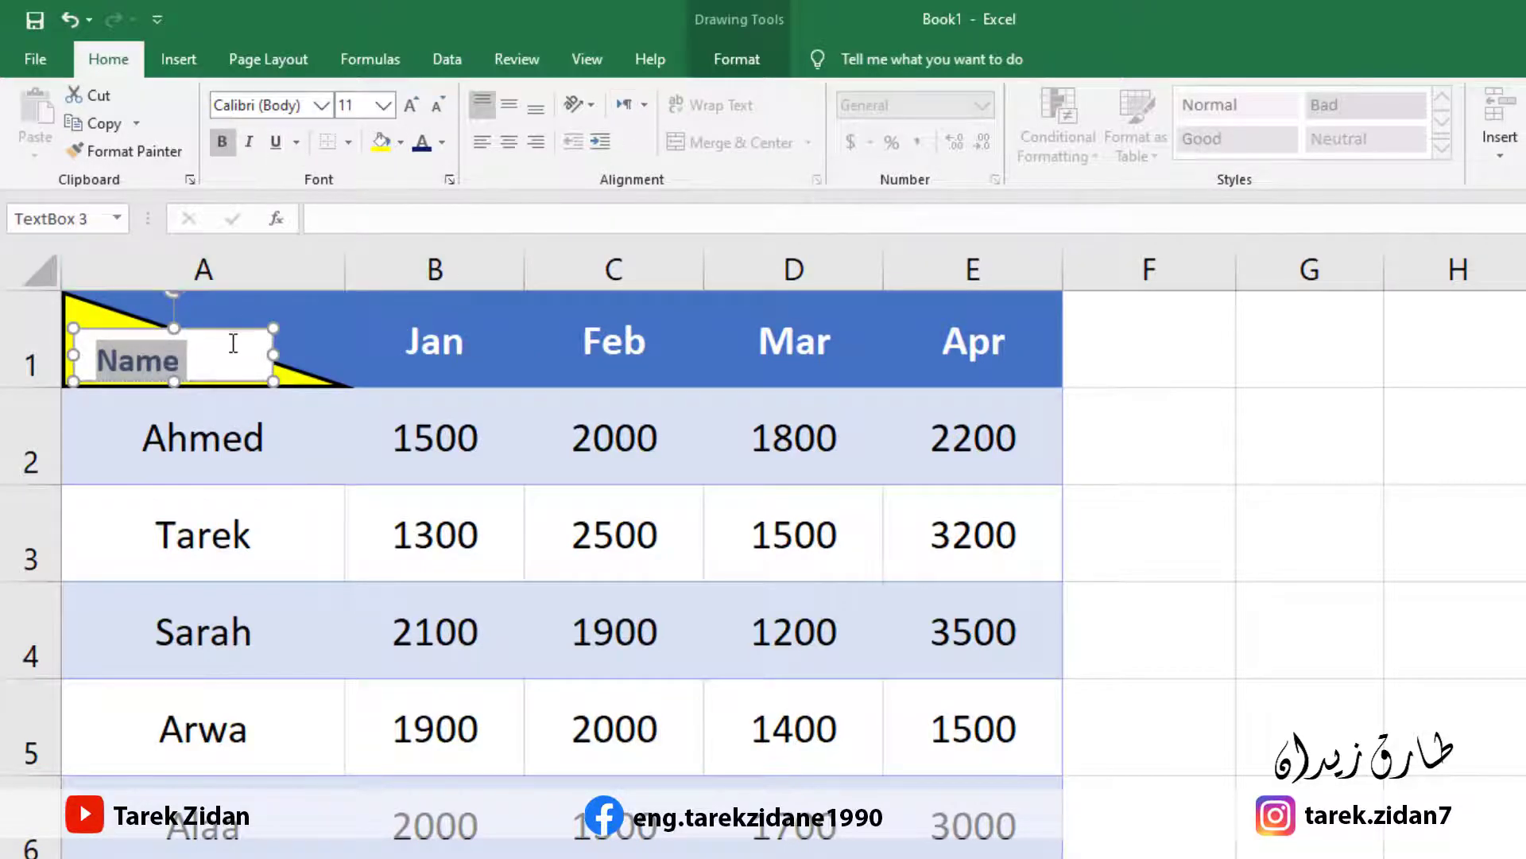
# Set the Name text box to No Fill and No Outline
pyautogui.click(741, 63)
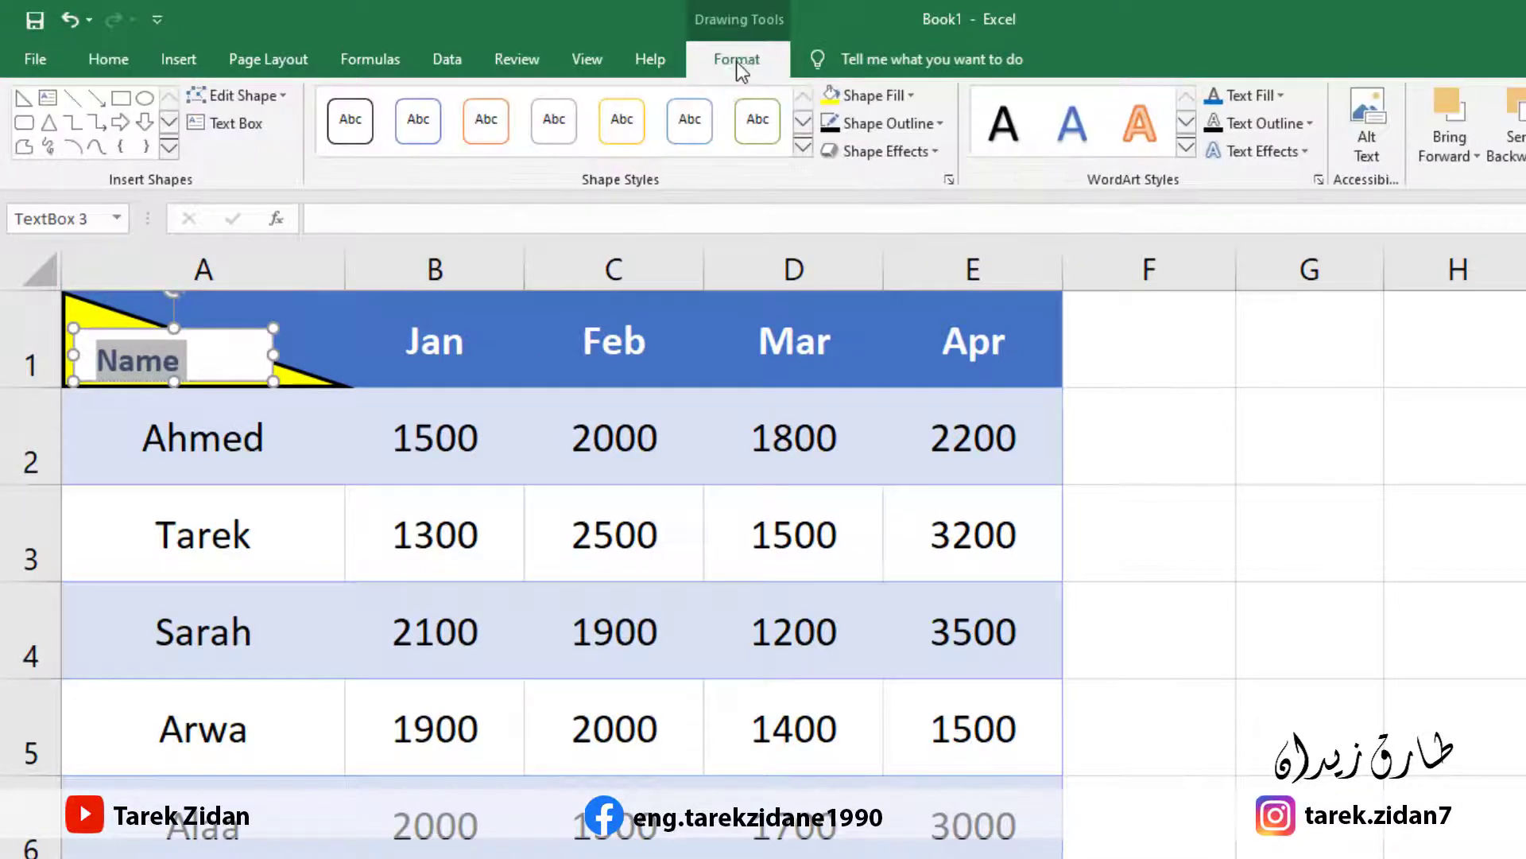
pyautogui.click(907, 98)
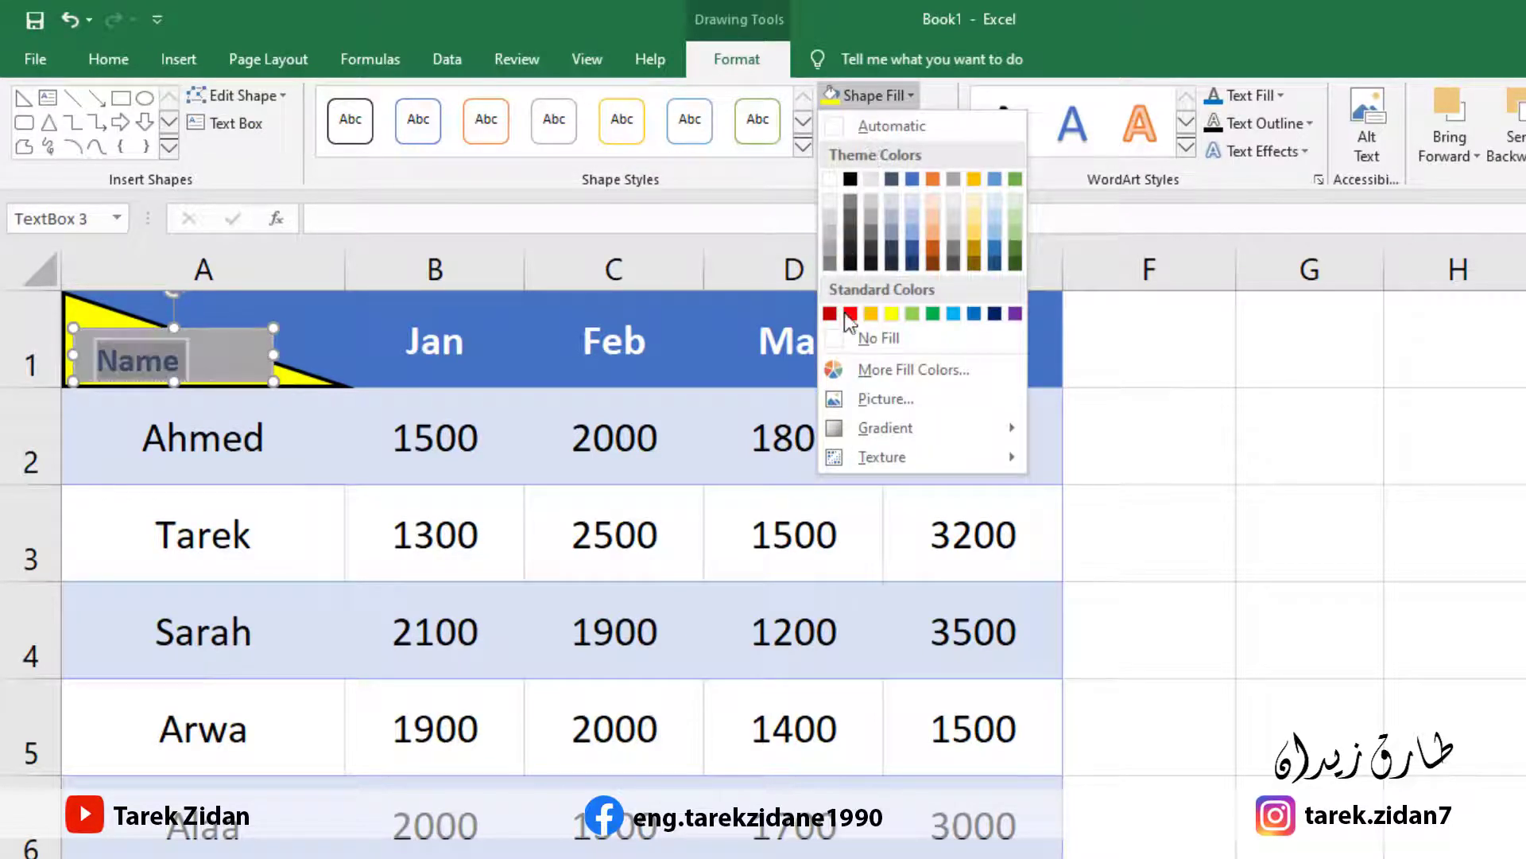
pyautogui.click(852, 335)
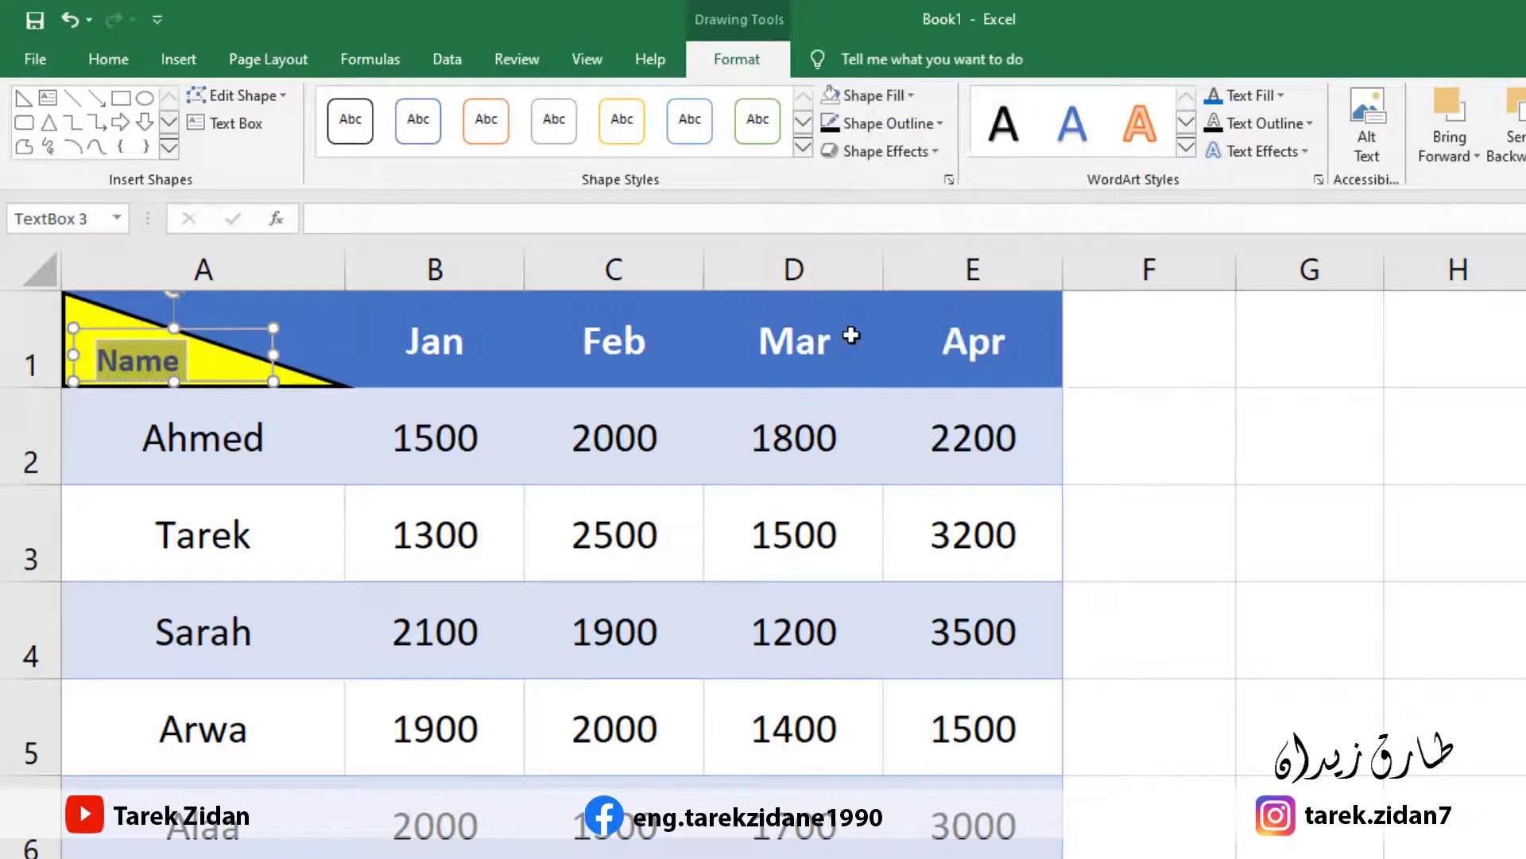
pyautogui.click(894, 130)
pyautogui.click(895, 364)
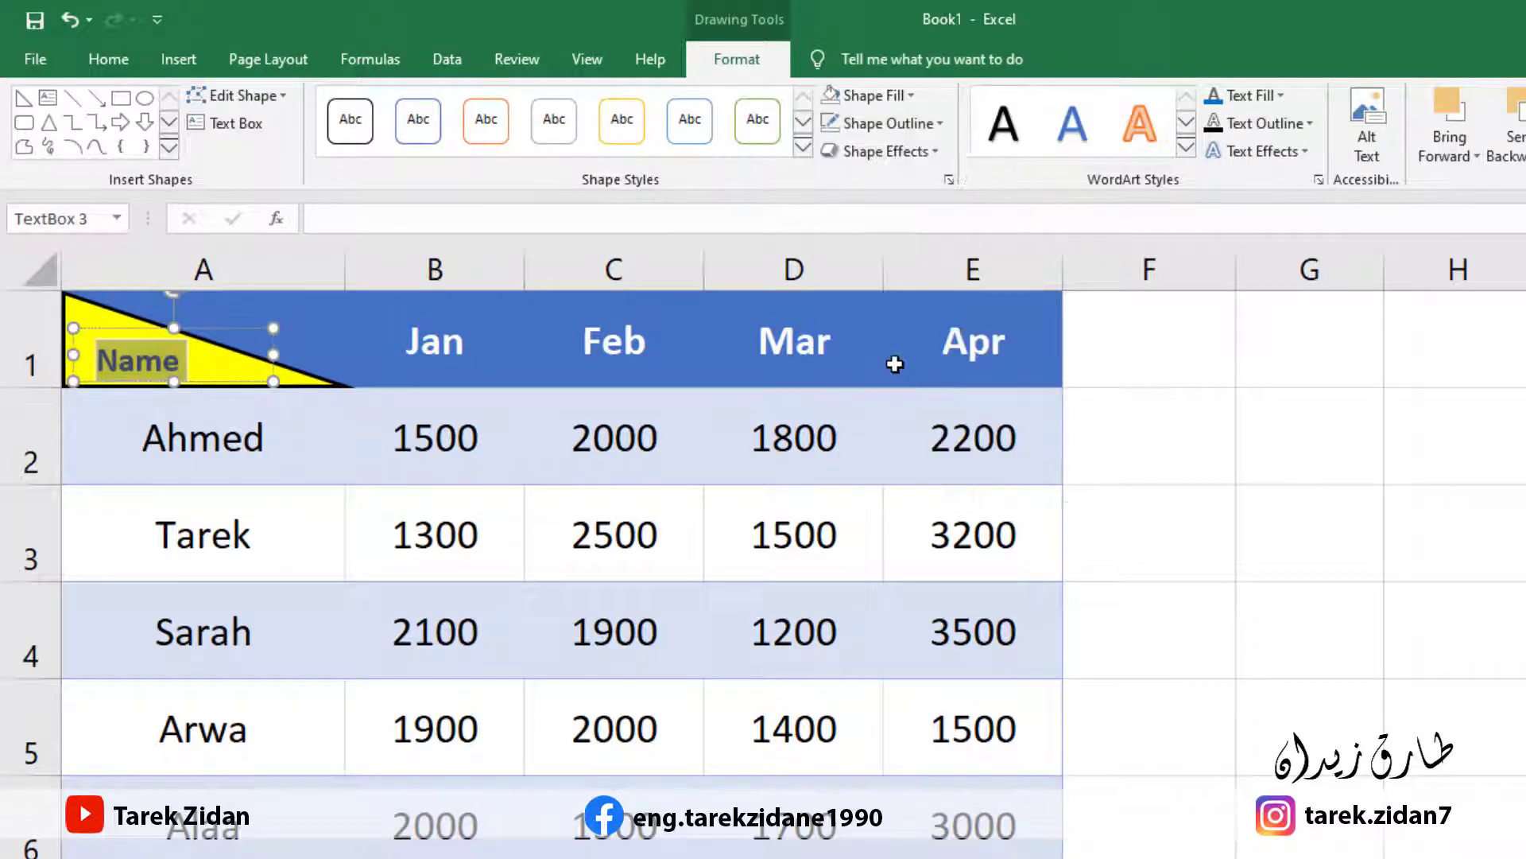
pyautogui.click(275, 479)
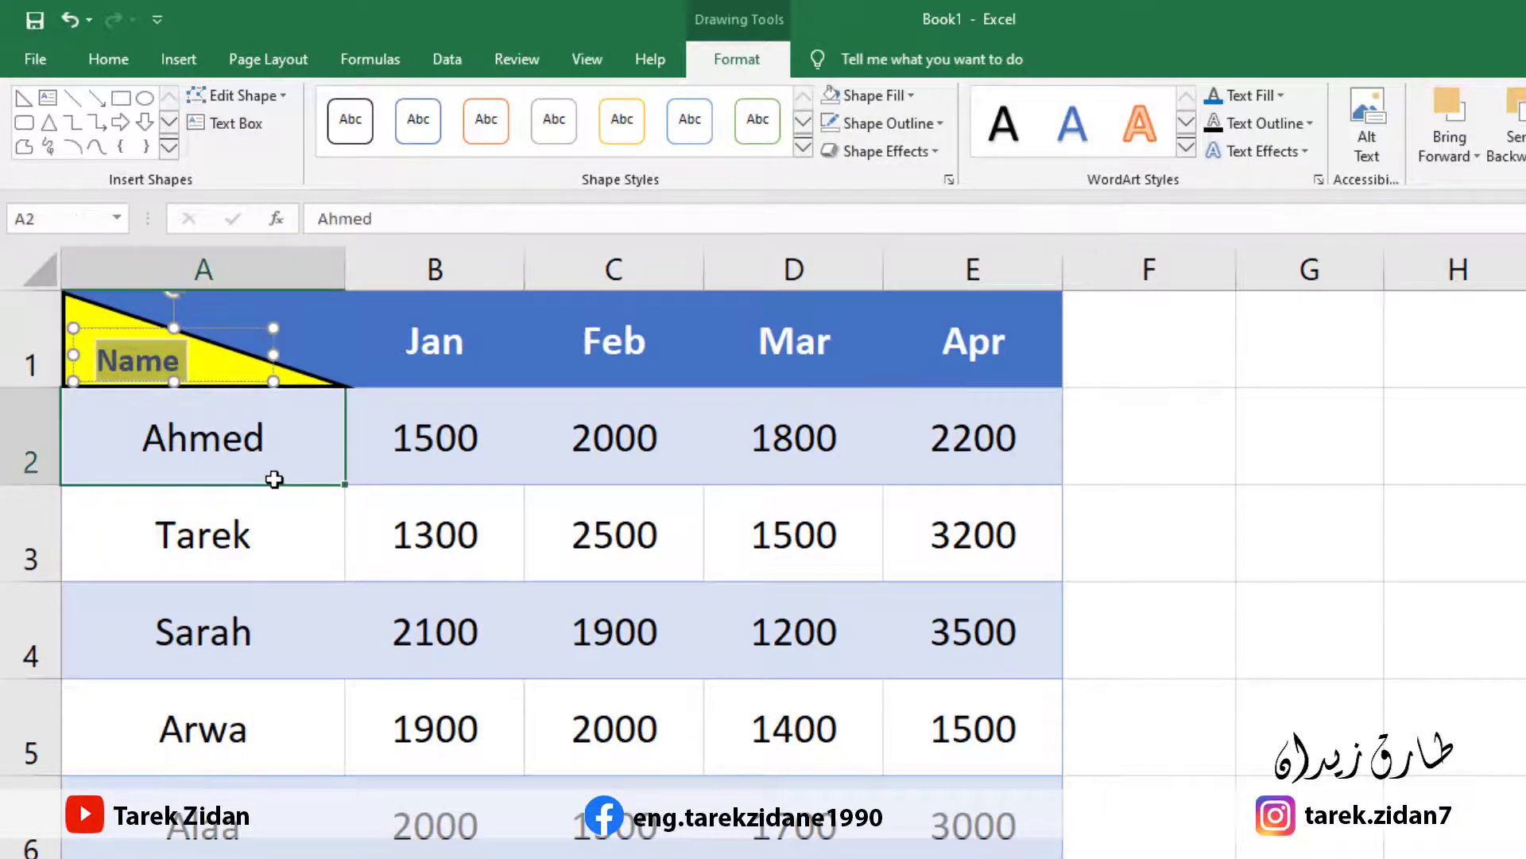
# Move the Name label into the triangle's lower-left corner
pyautogui.click(134, 369)
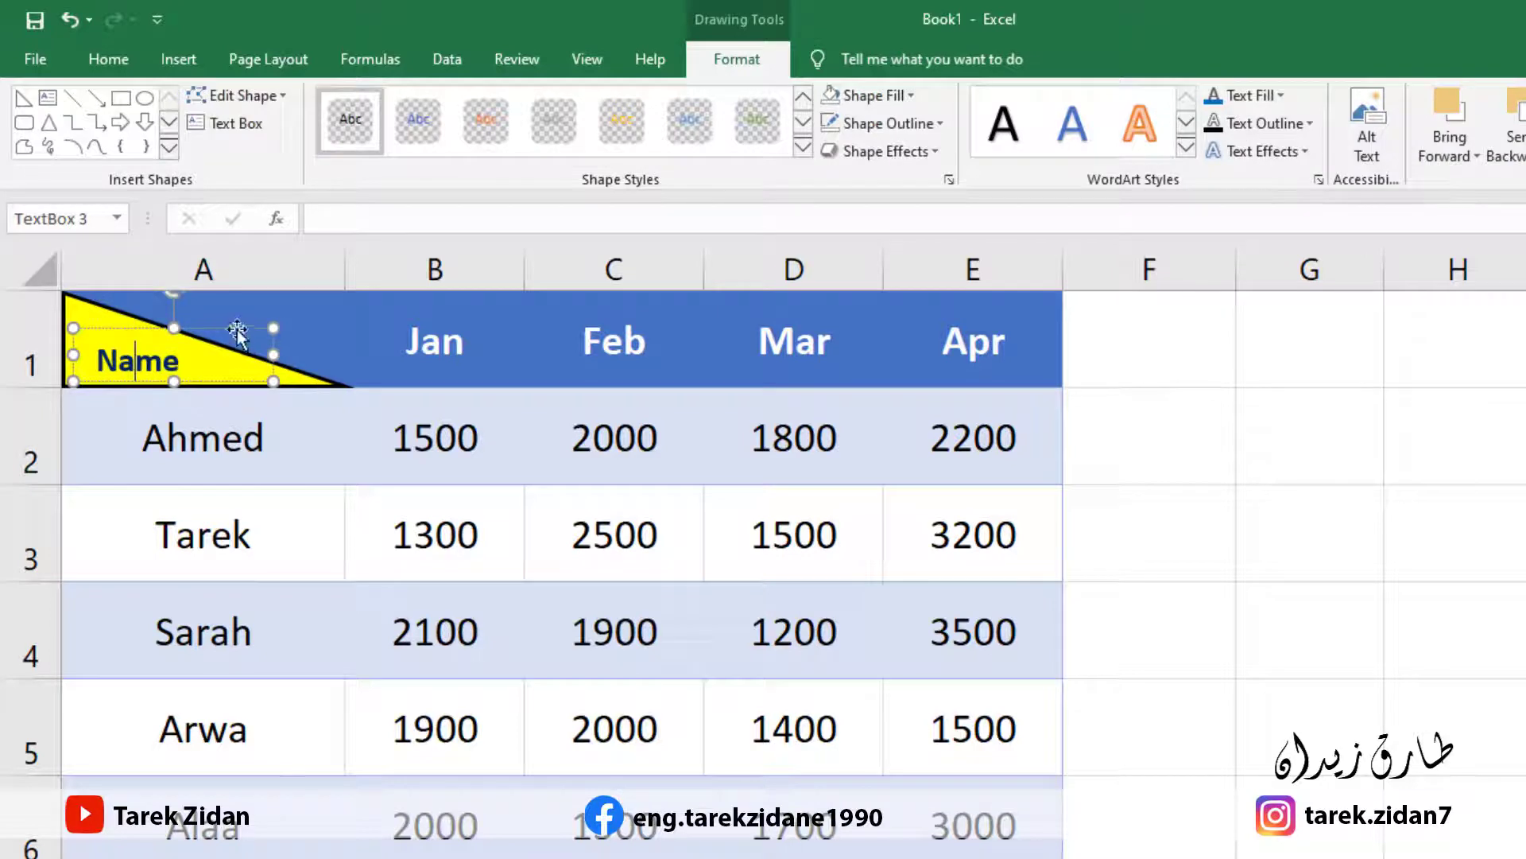
pyautogui.moveTo(237, 330); pyautogui.dragTo(214, 331)
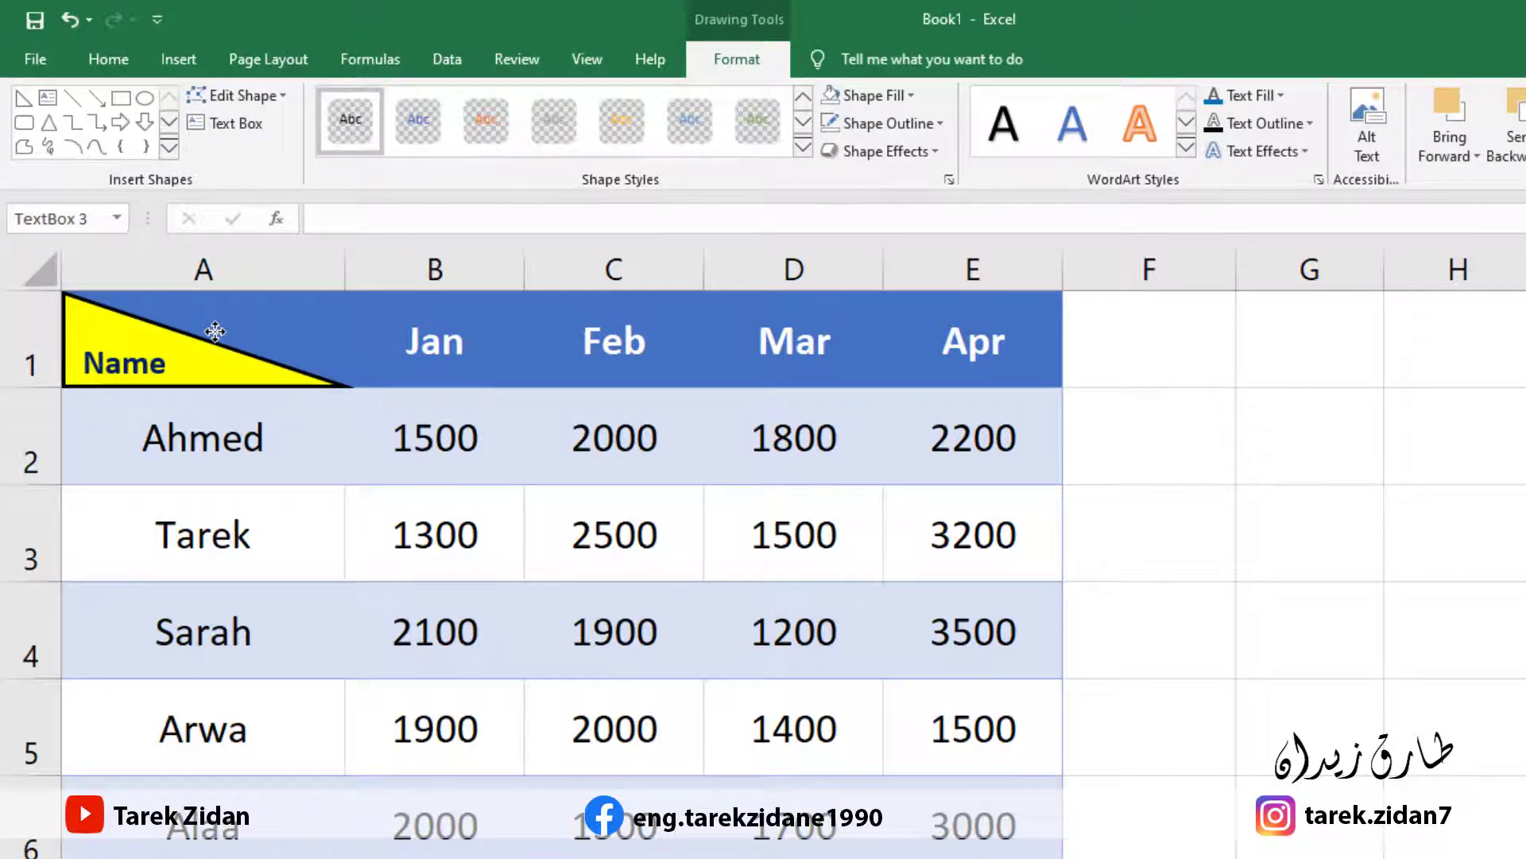
pyautogui.moveTo(214, 331); pyautogui.dragTo(217, 336)
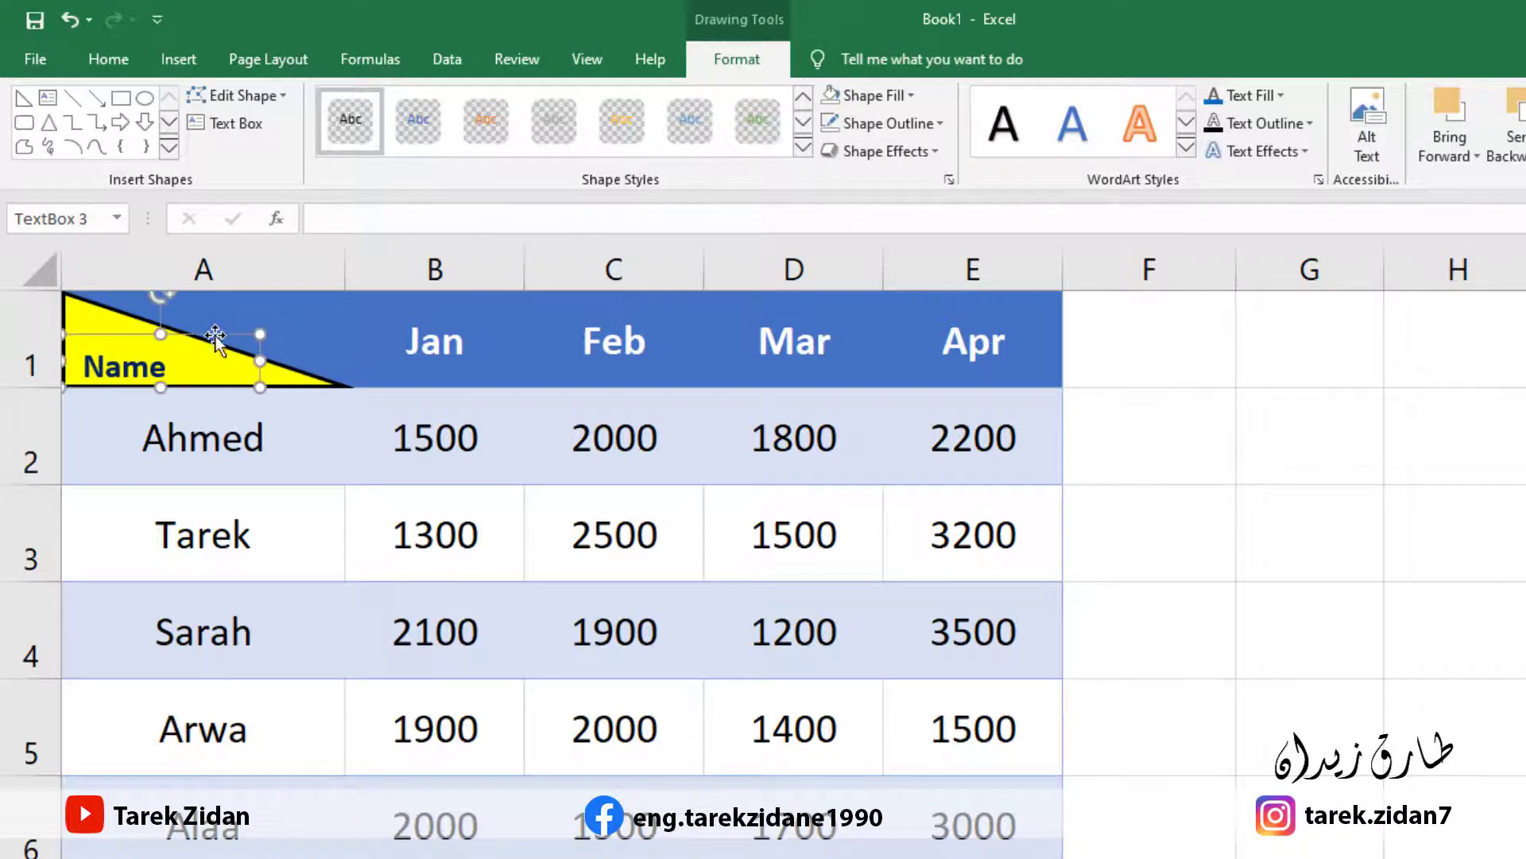
pyautogui.click(272, 426)
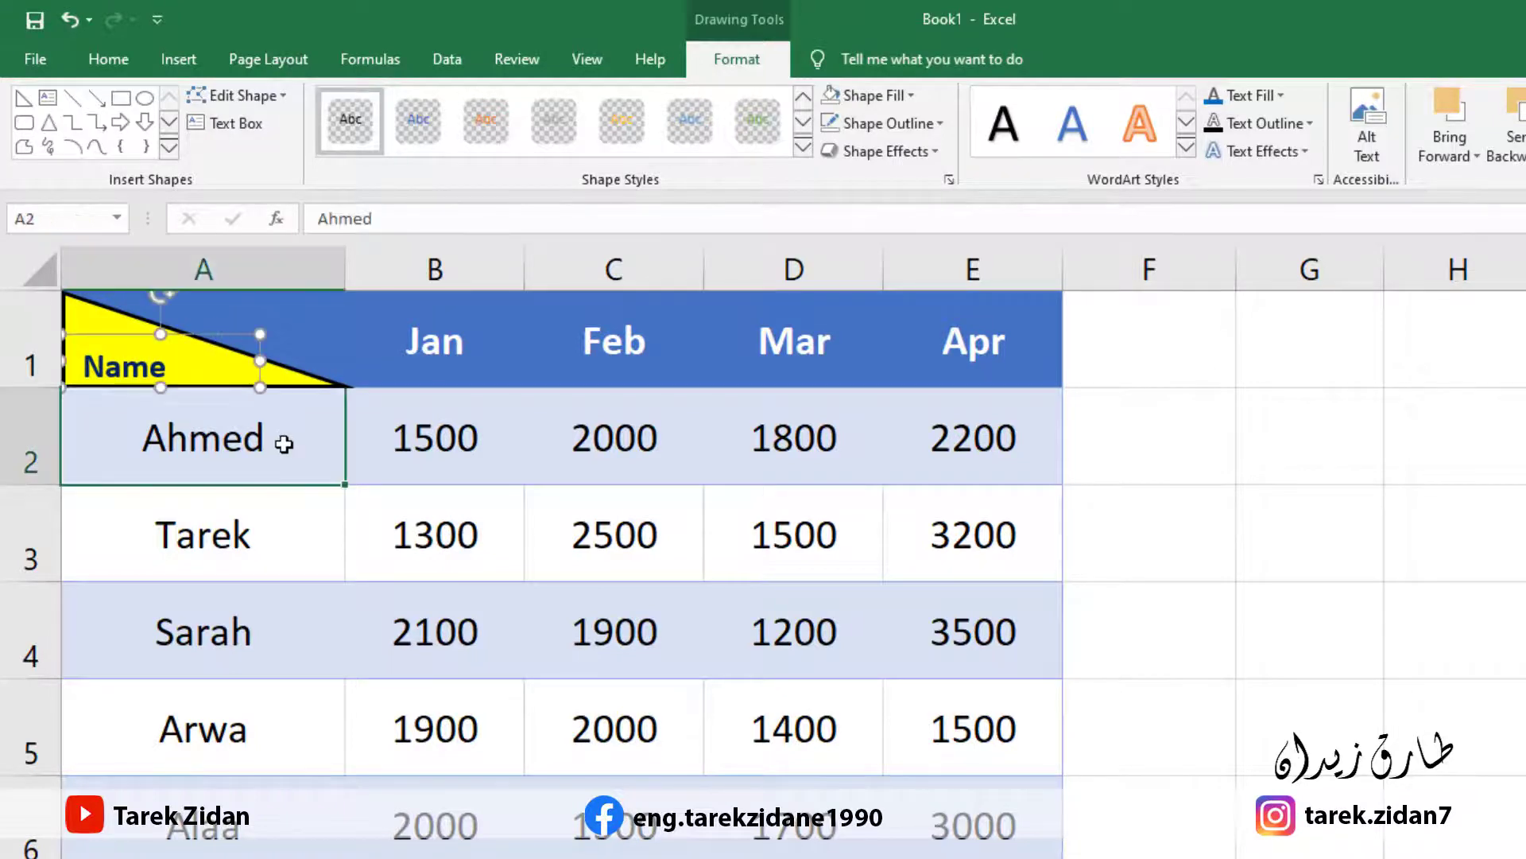
# Select cell A1 and start editing its contents in the formula bar
pyautogui.click(284, 313)
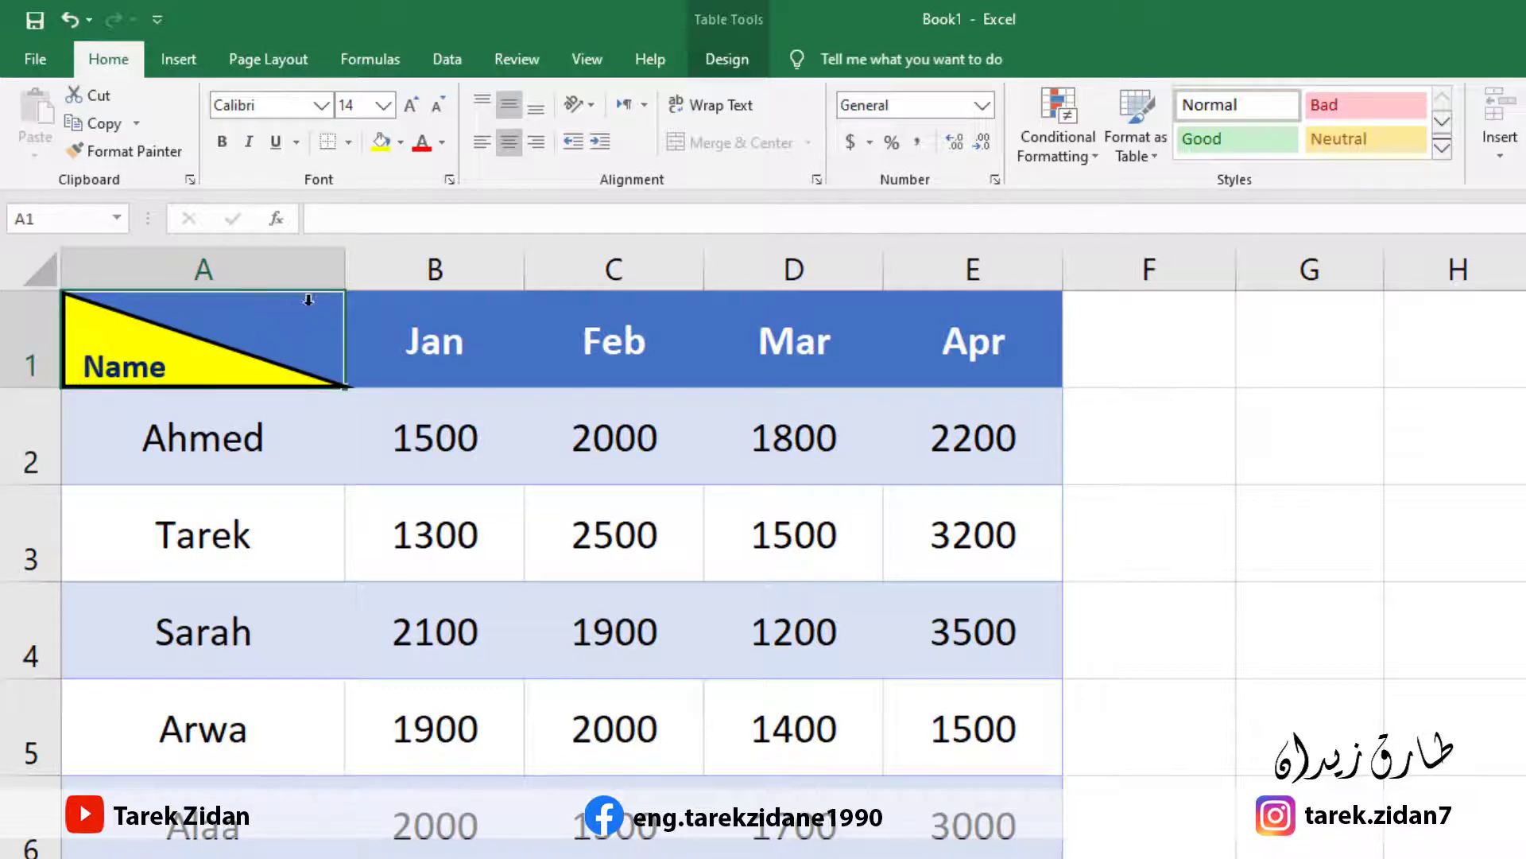
pyautogui.click(404, 219)
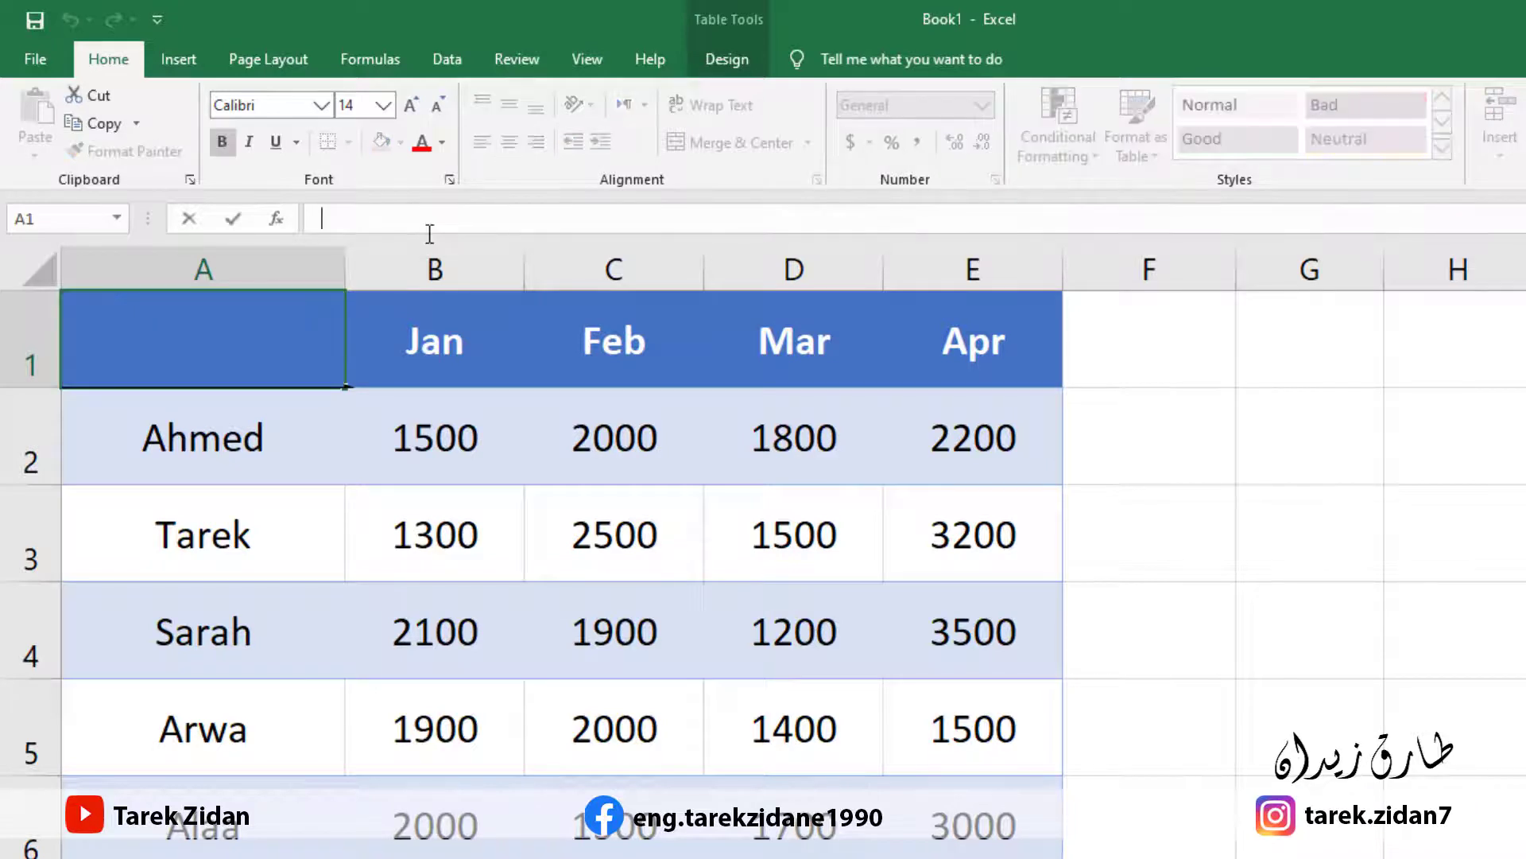
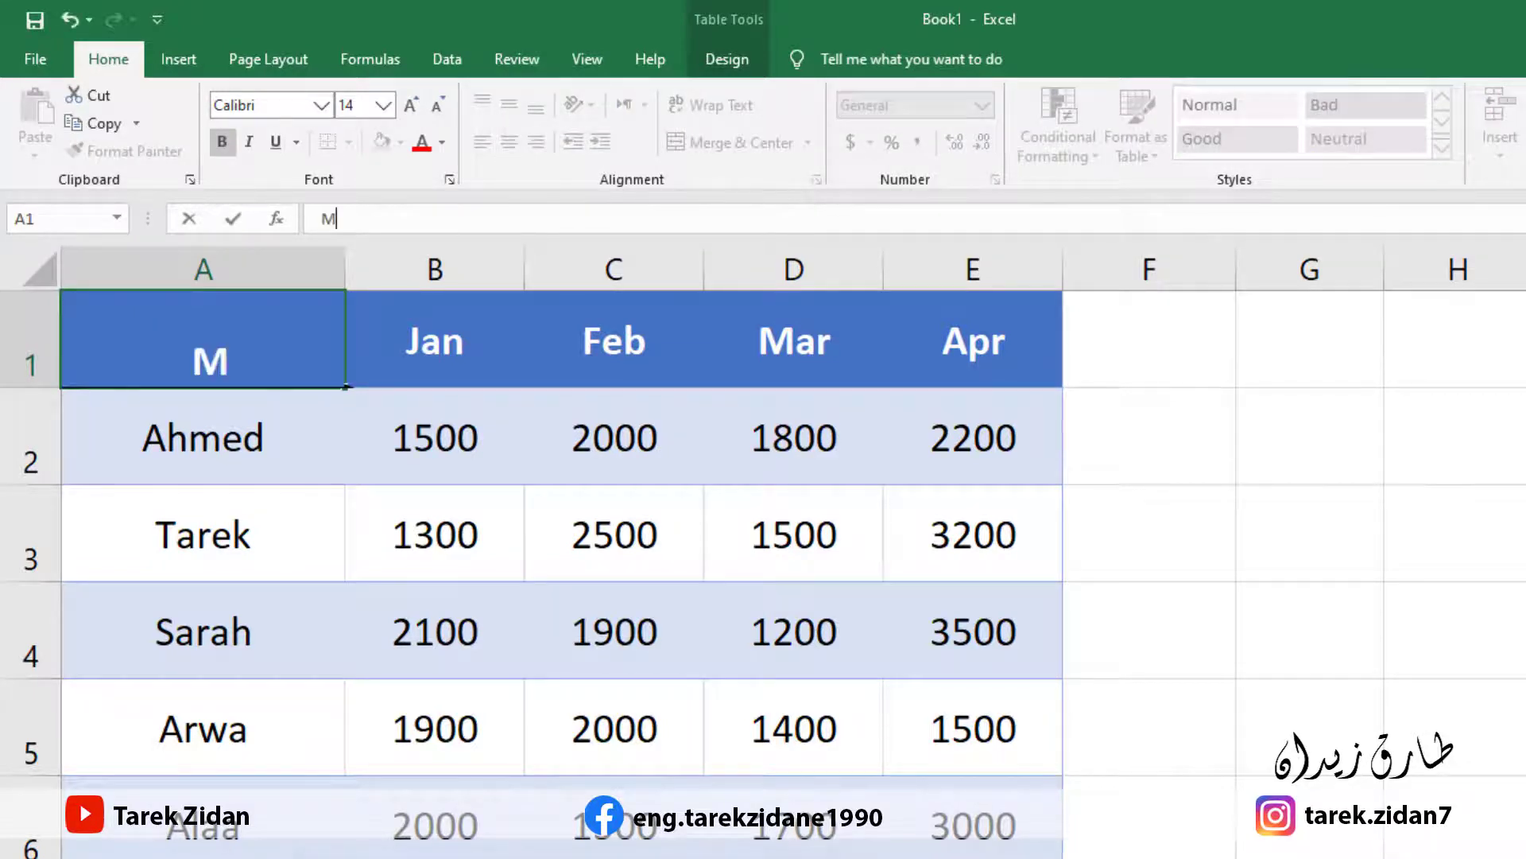
# Finish typing 'Month' in cell A1 and reduce its font size to 11
pyautogui.write('onth')
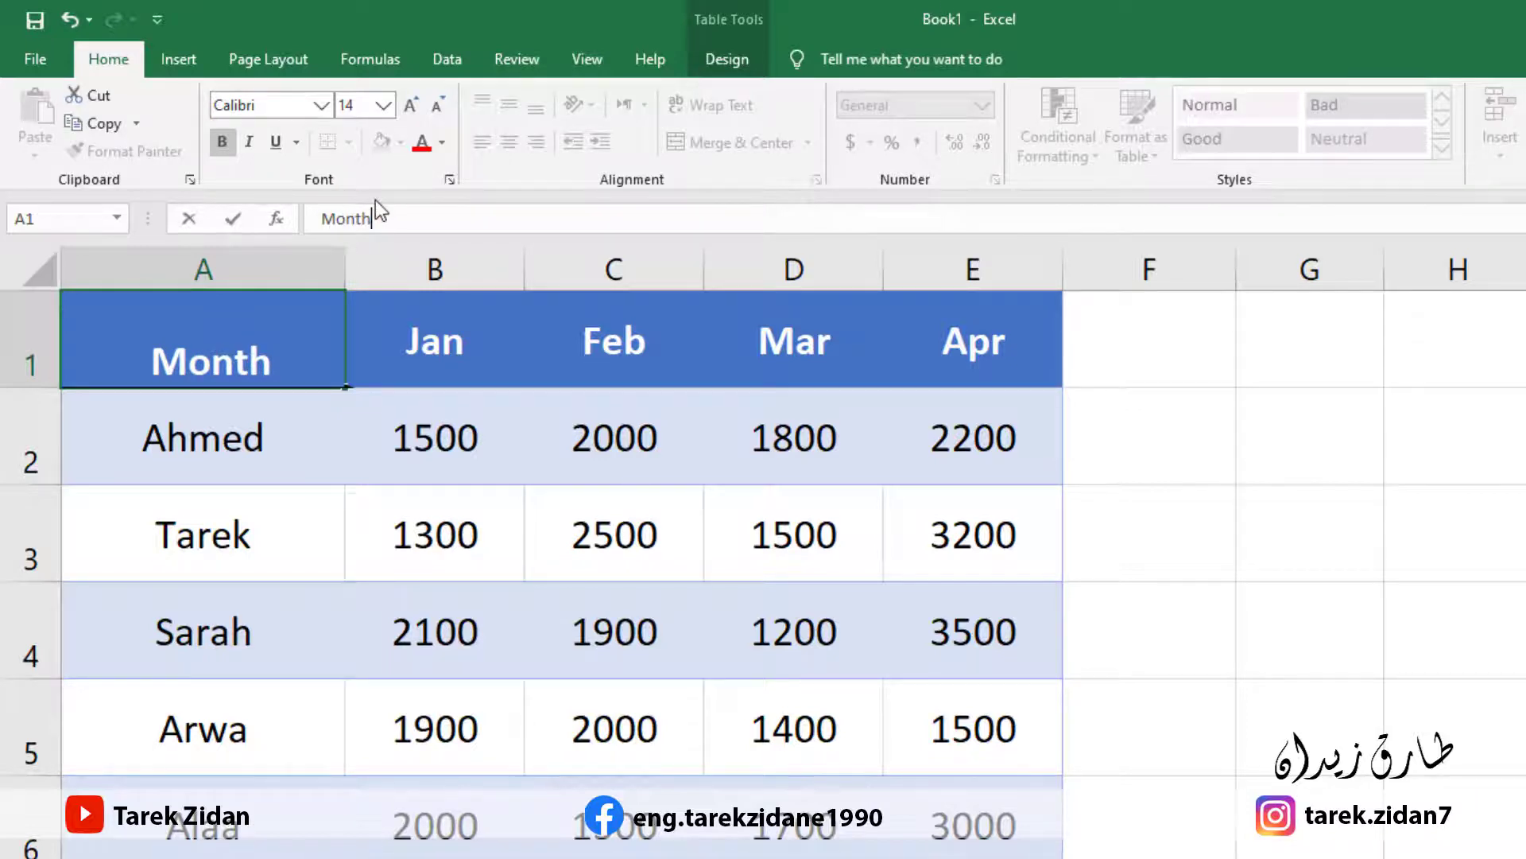
pyautogui.moveTo(395, 218); pyautogui.dragTo(318, 219)
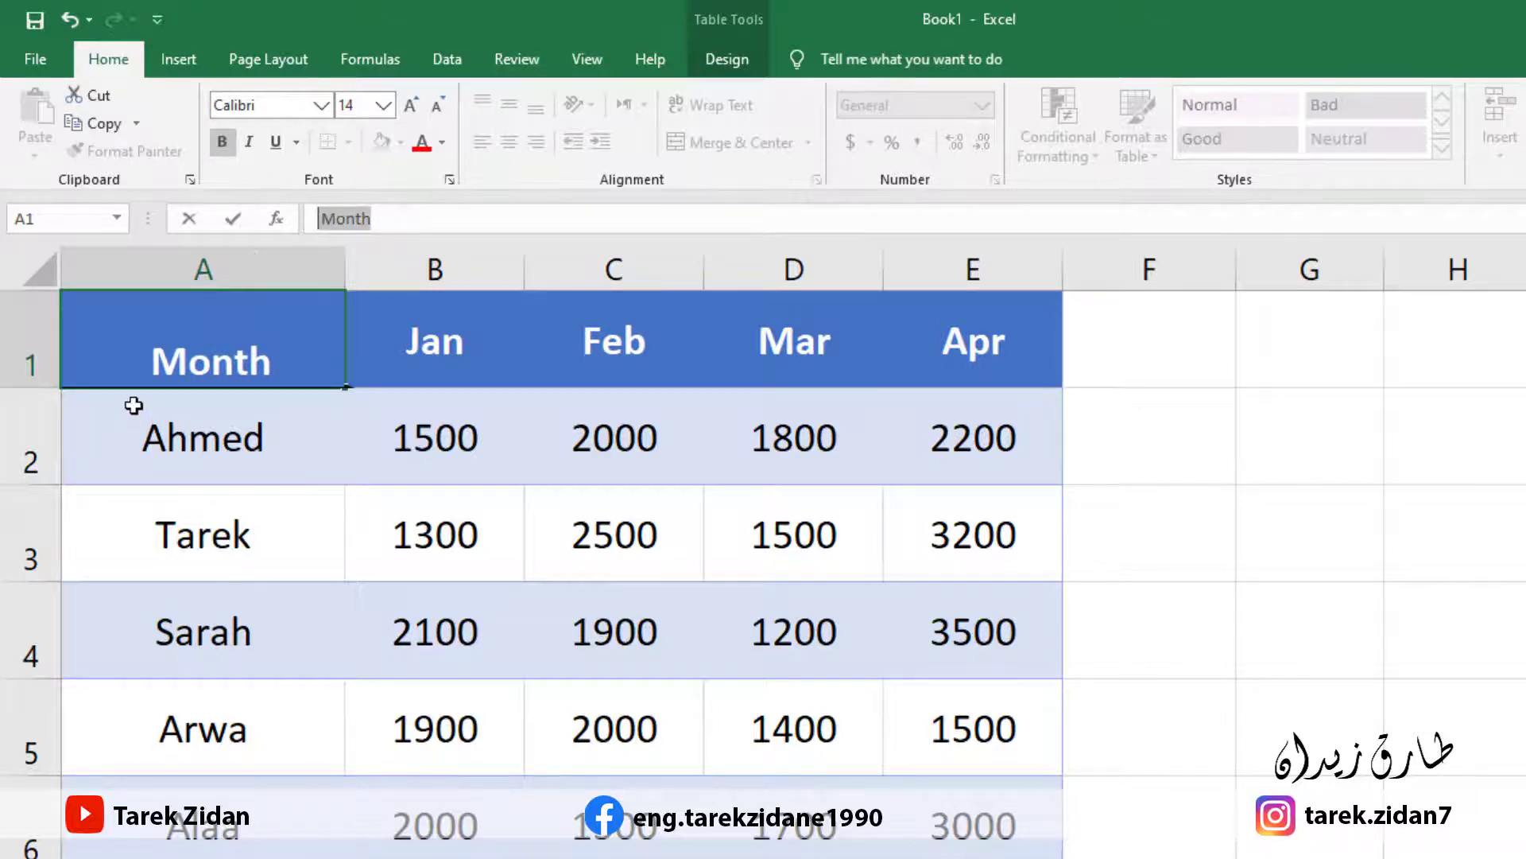
pyautogui.click(441, 102)
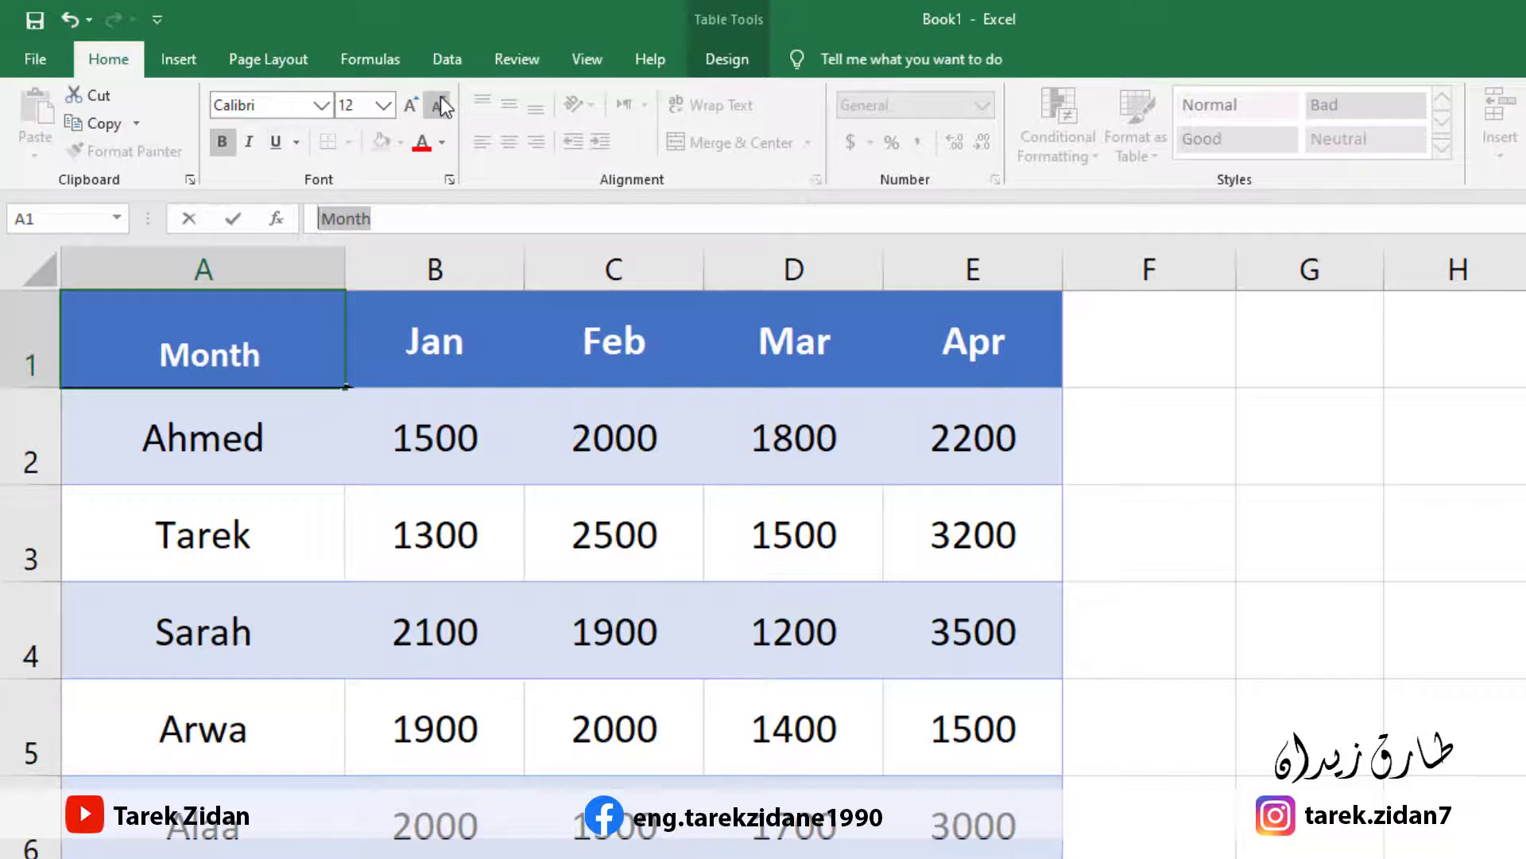
pyautogui.click(442, 102)
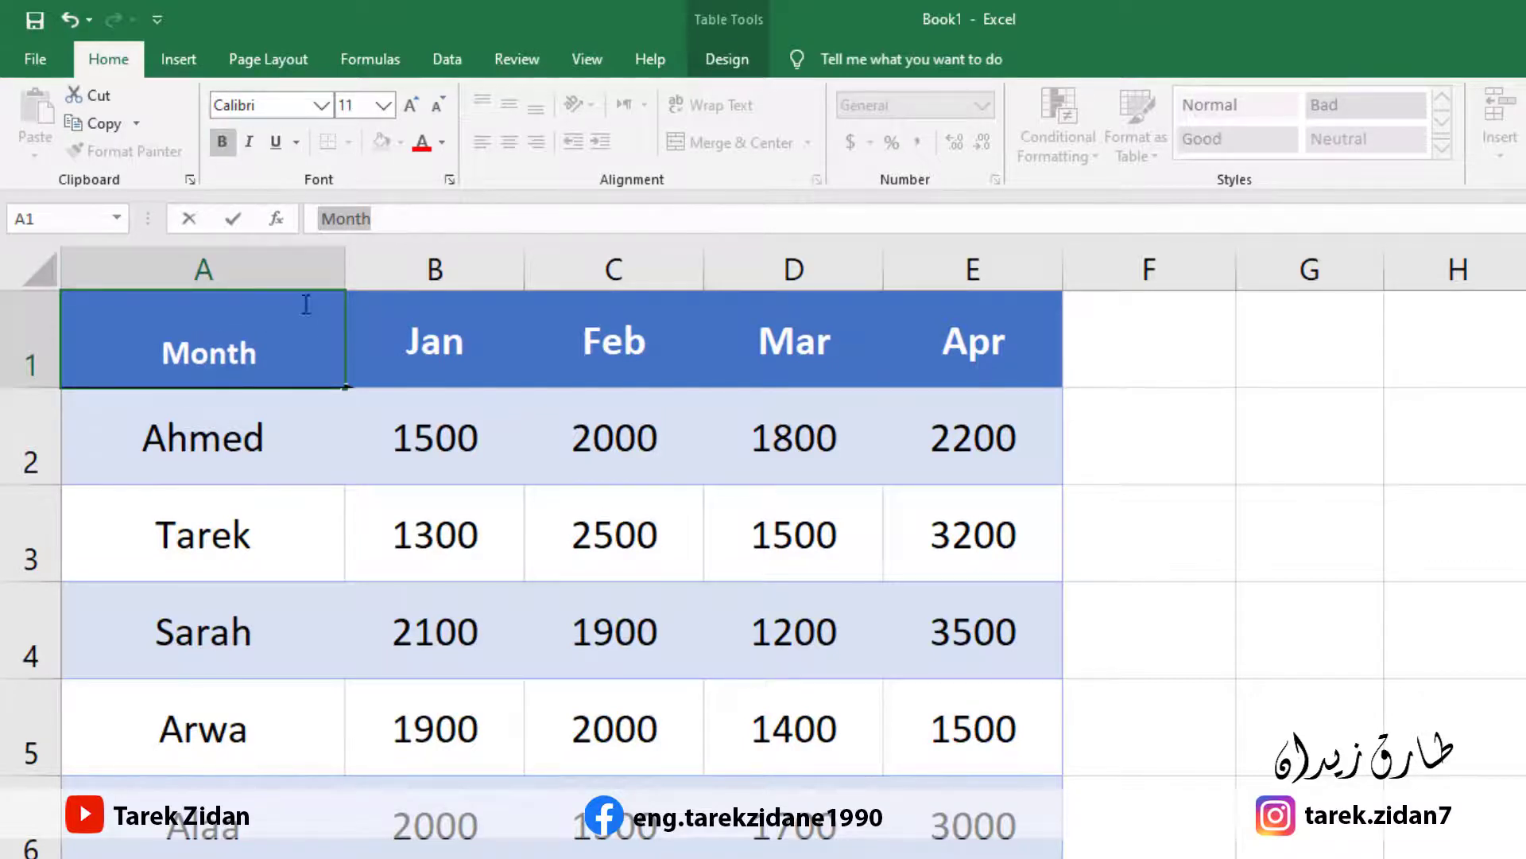
pyautogui.click(250, 437)
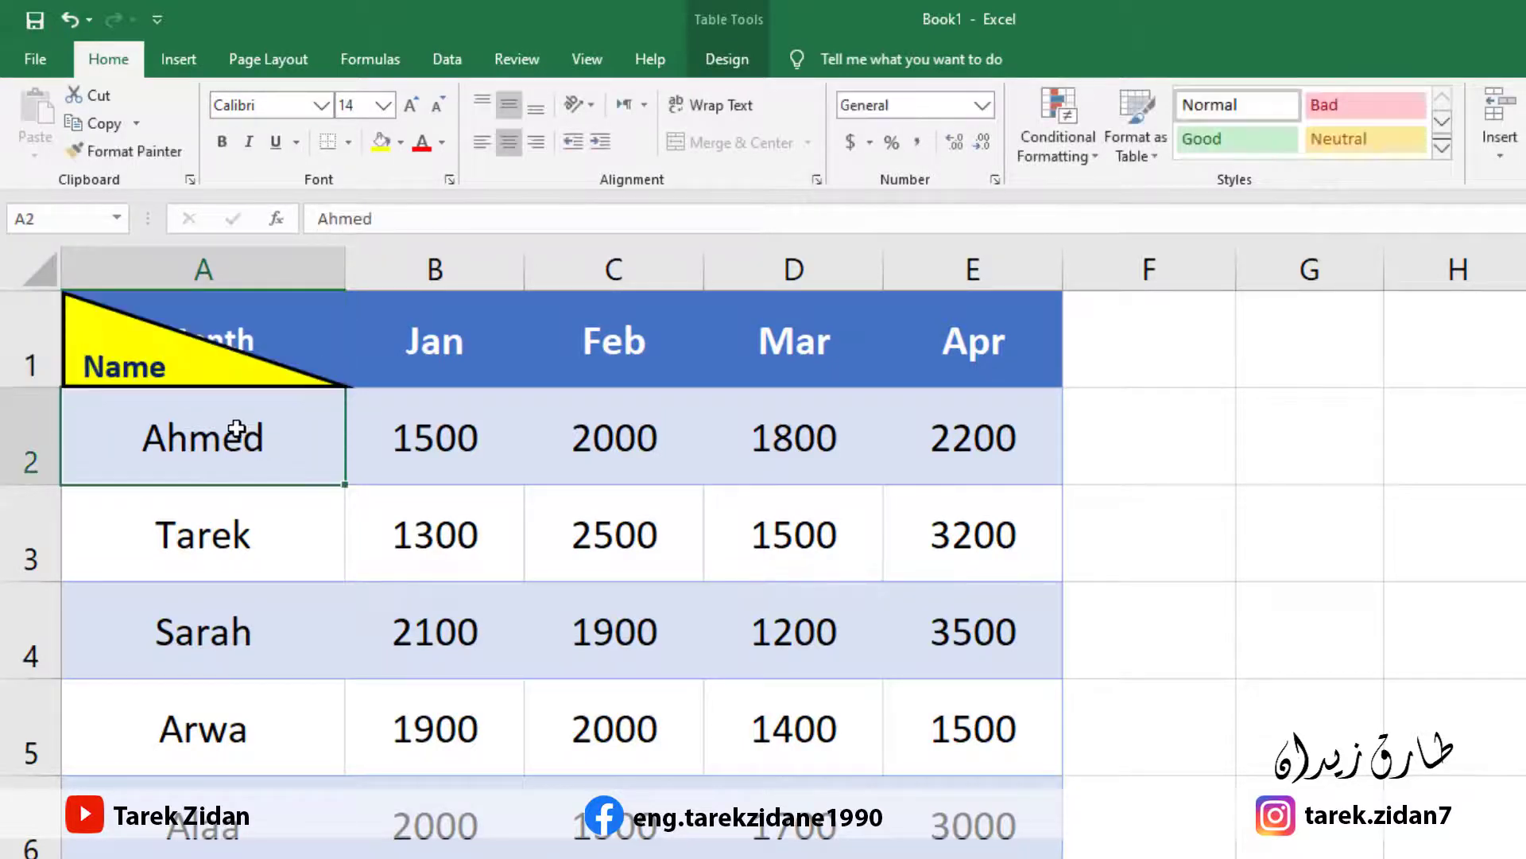
# Align the Month label in A1 to the top right of the cell
pyautogui.click(251, 325)
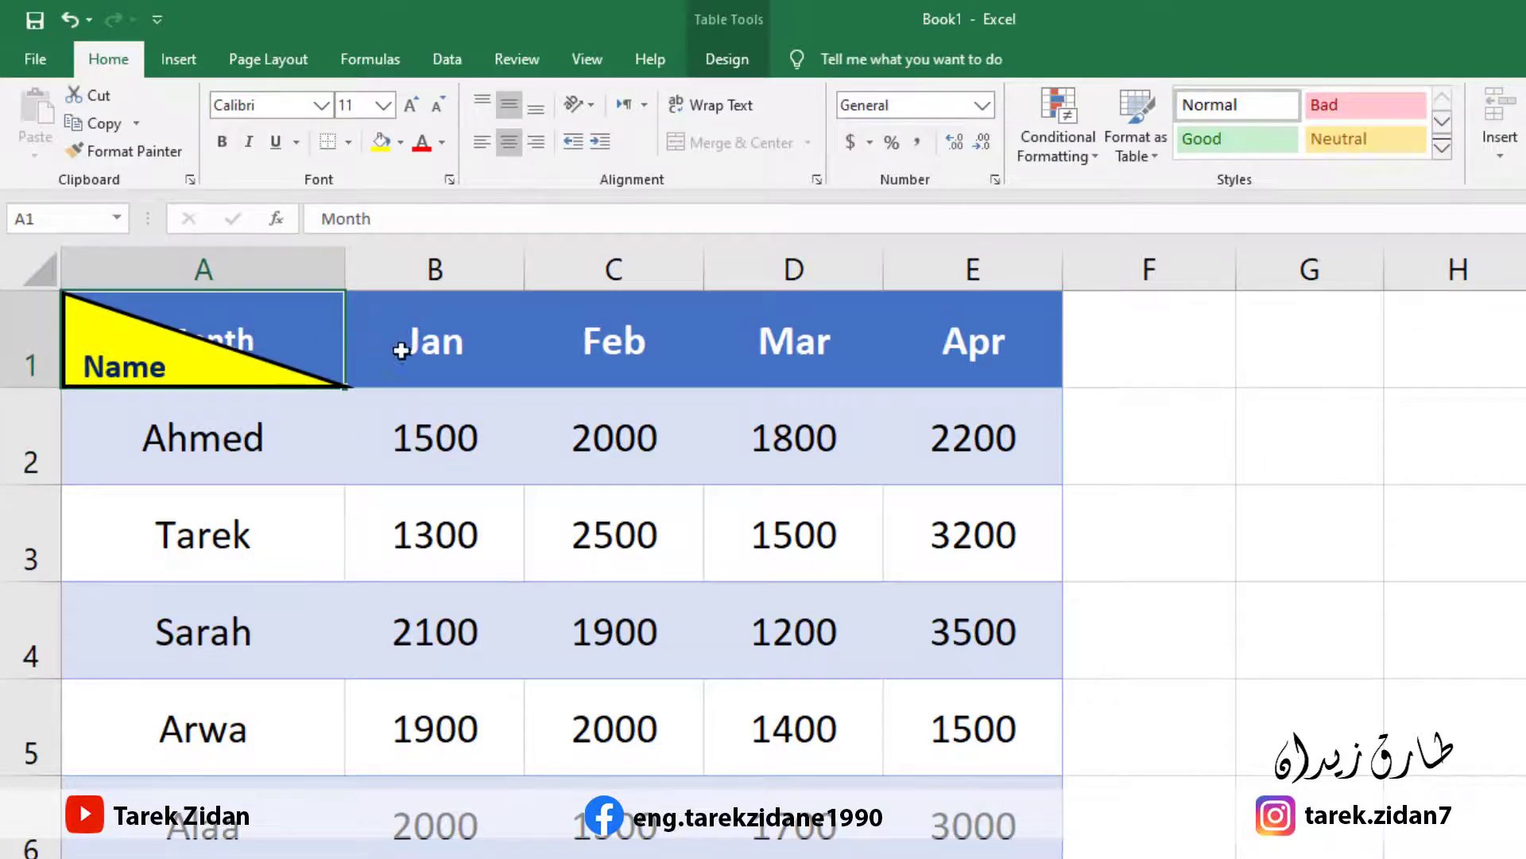
pyautogui.click(480, 102)
pyautogui.click(536, 141)
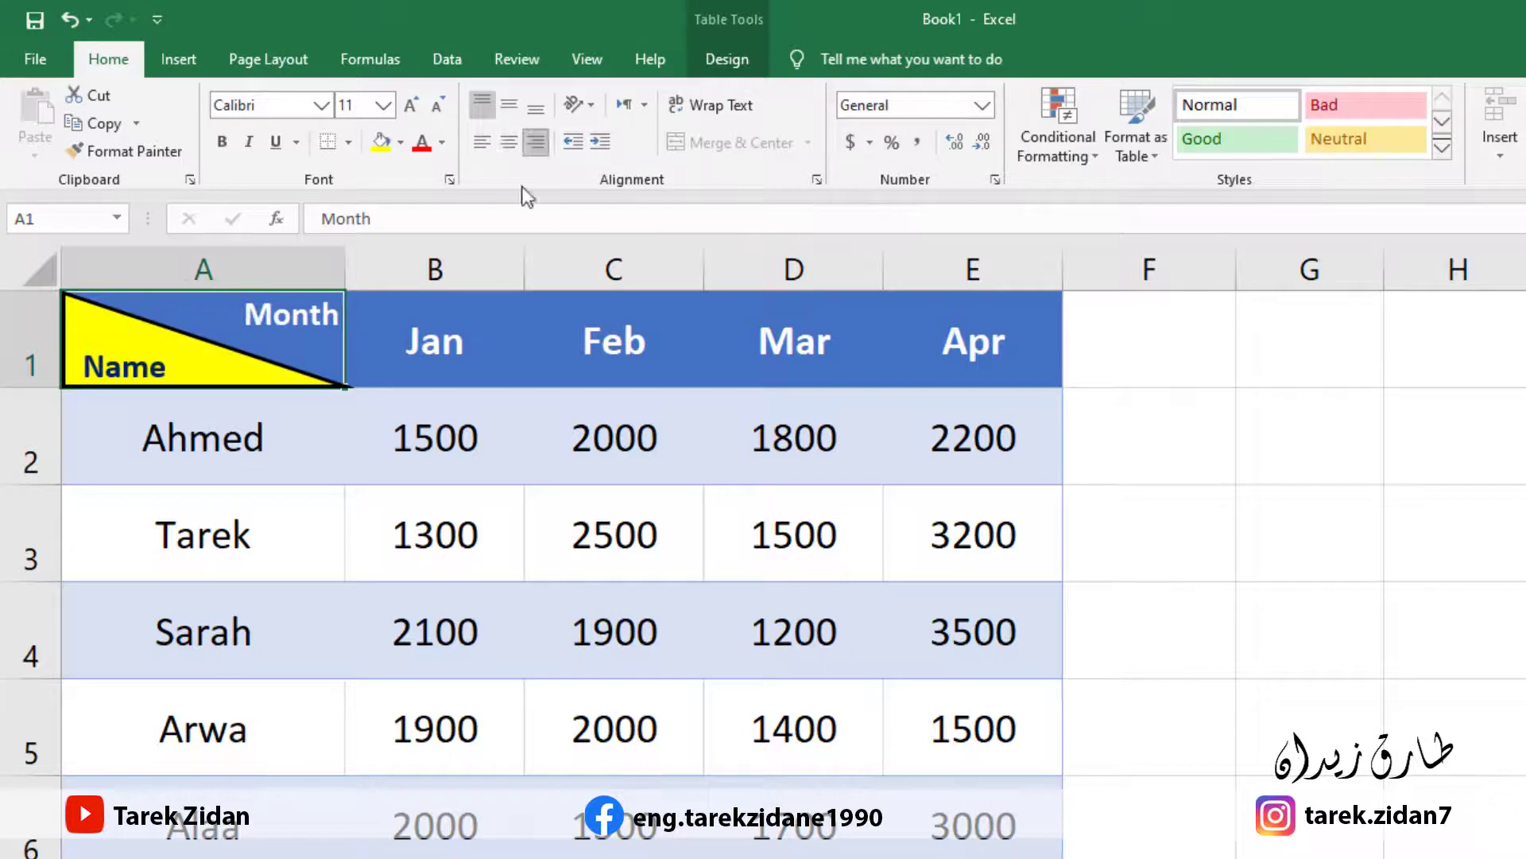
pyautogui.click(265, 493)
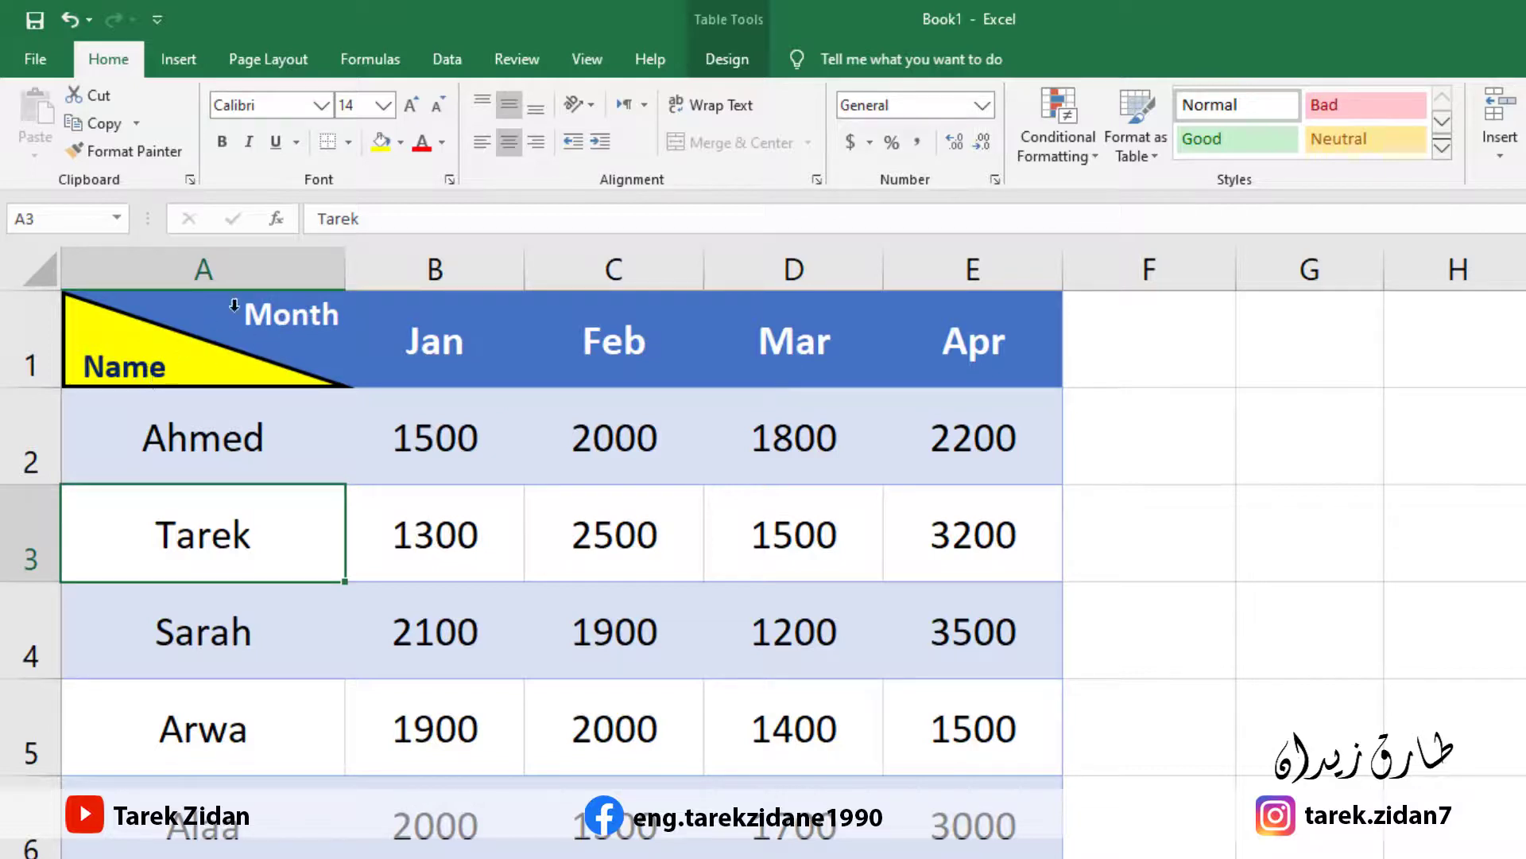
pyautogui.click(285, 324)
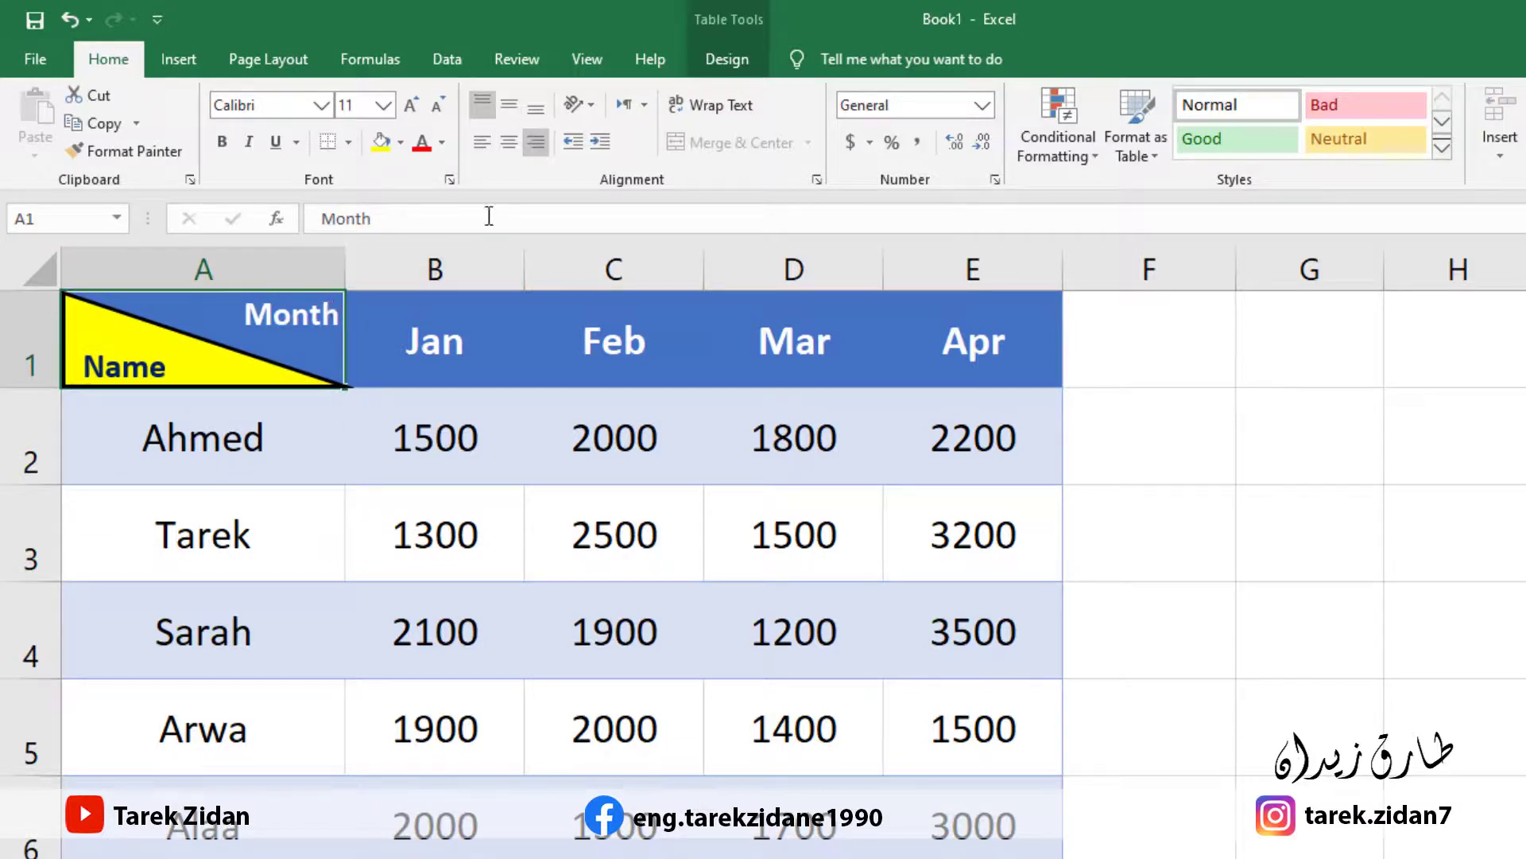
# Colour the word 'Month' in A1 yellow using Font Color
pyautogui.click(390, 219)
pyautogui.doubleClick(324, 219)
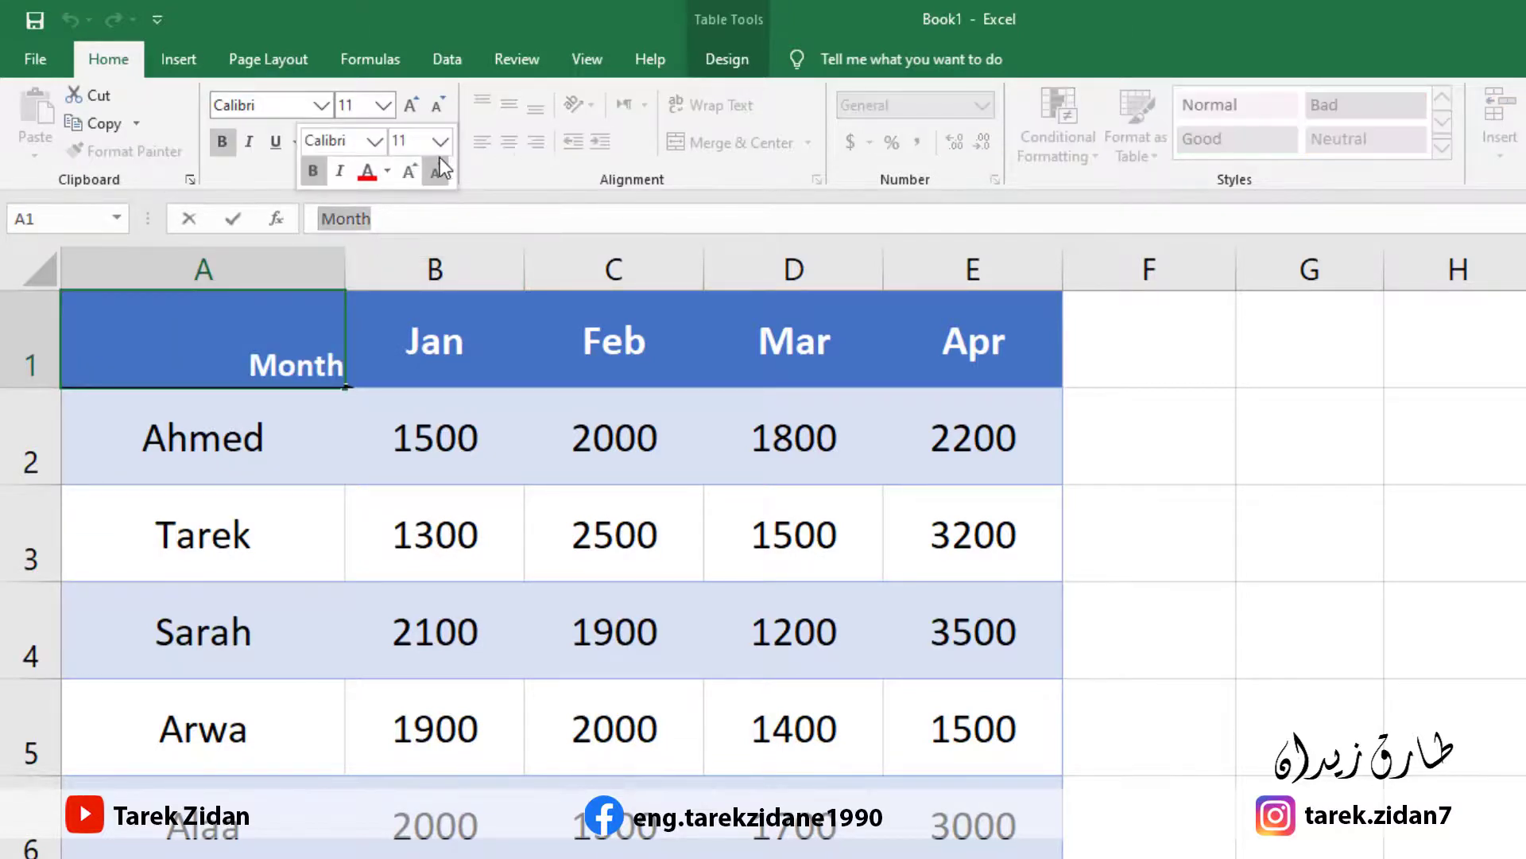
pyautogui.click(386, 171)
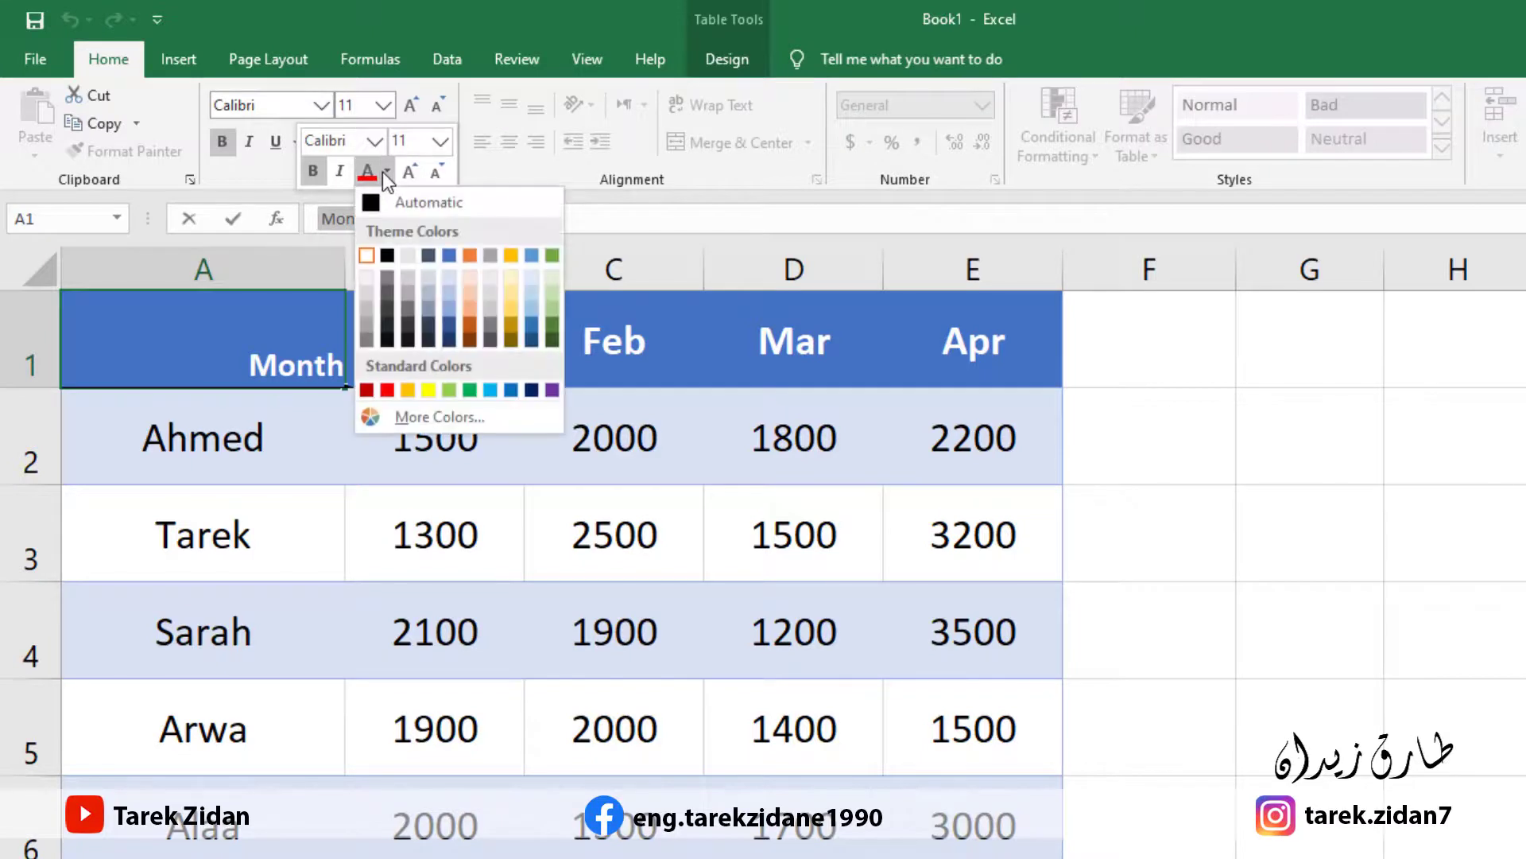
pyautogui.click(429, 389)
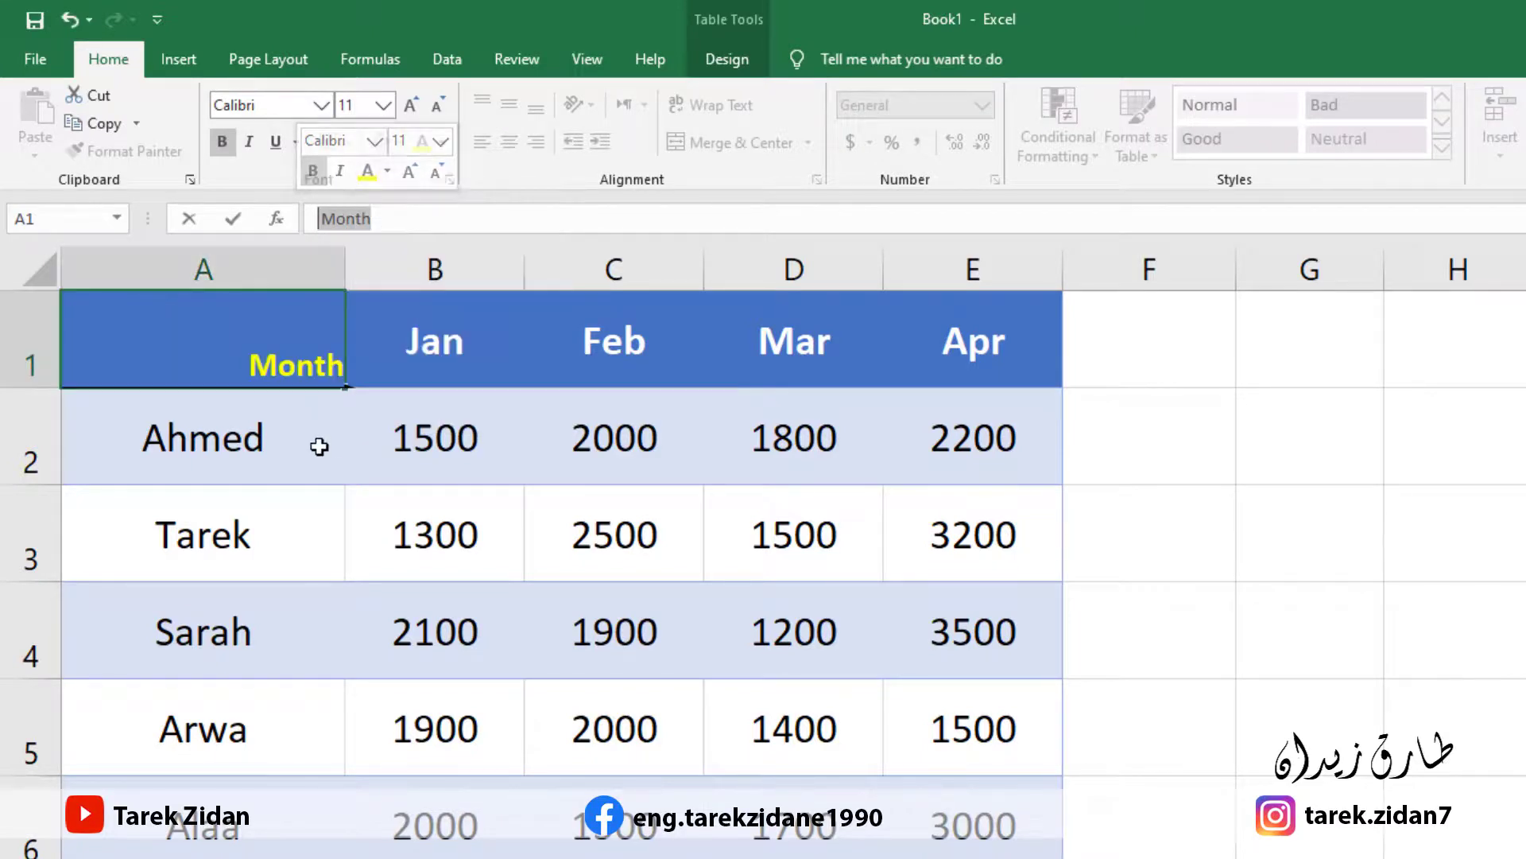
pyautogui.click(289, 452)
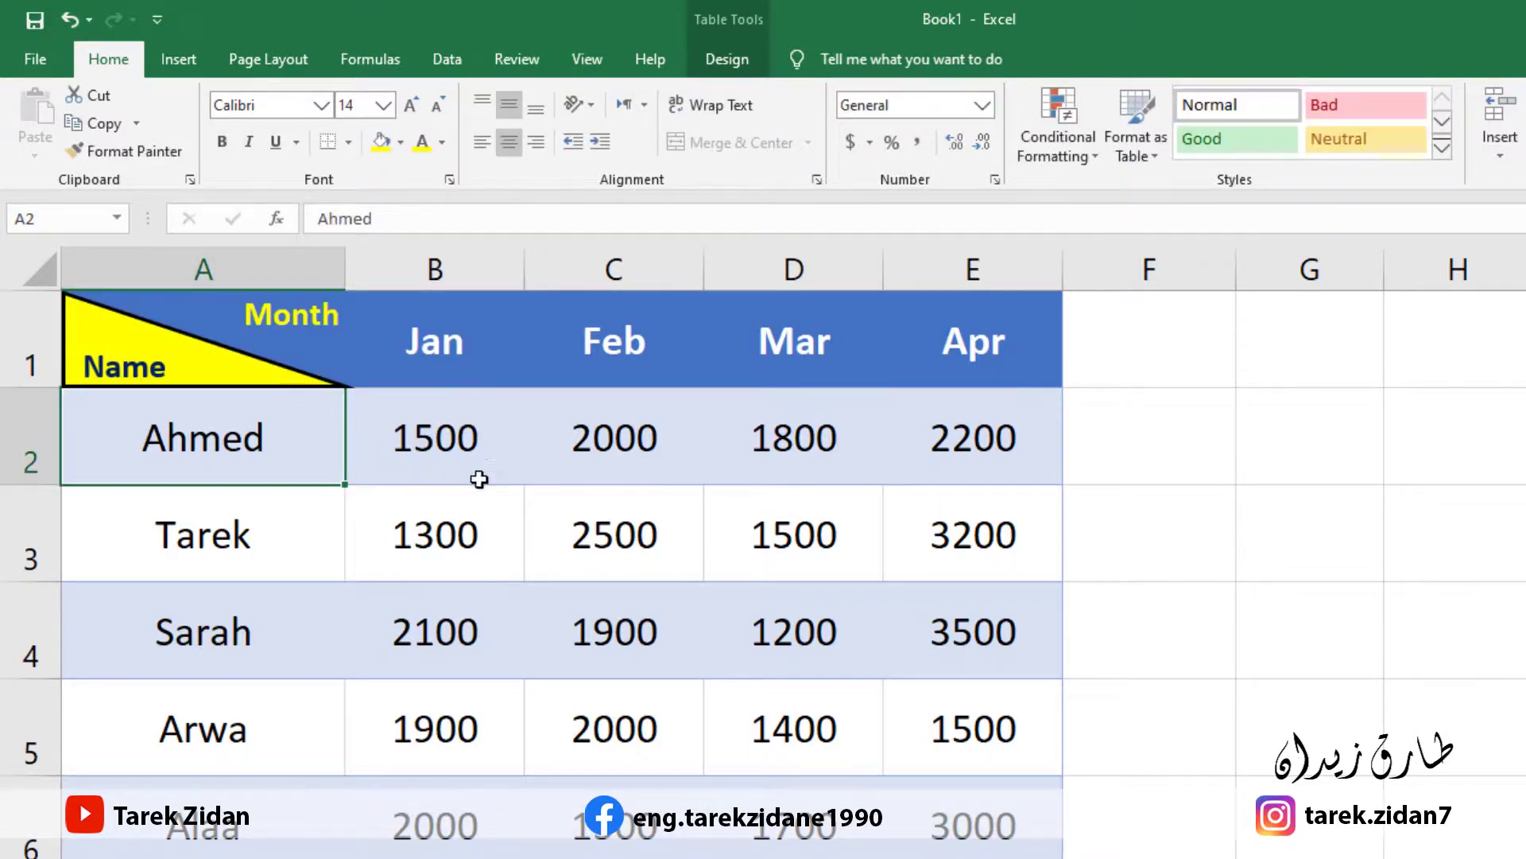